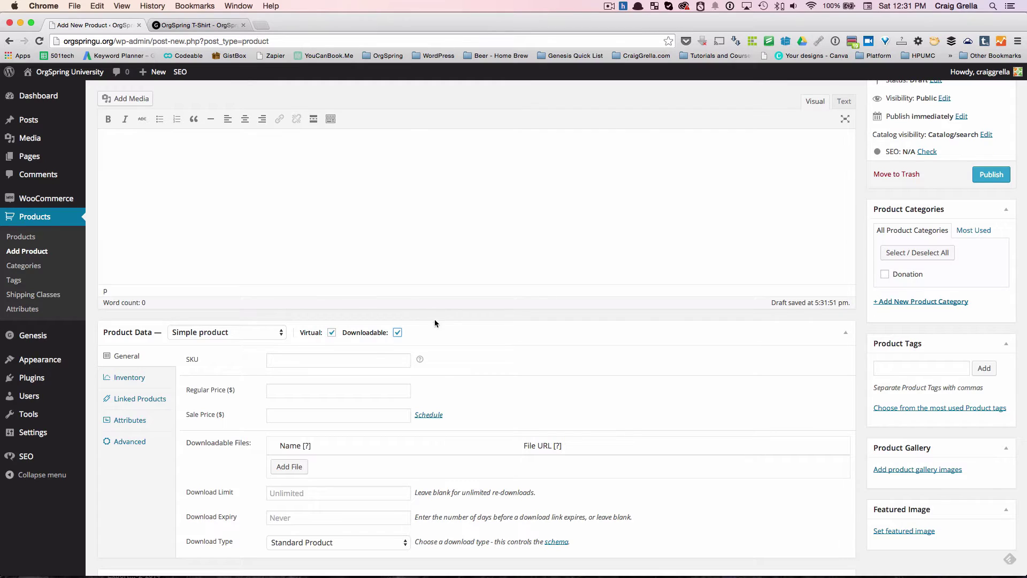
Step: Turn off the downloadable option for the Donation product and set its regular price to 25
left_click(397, 332)
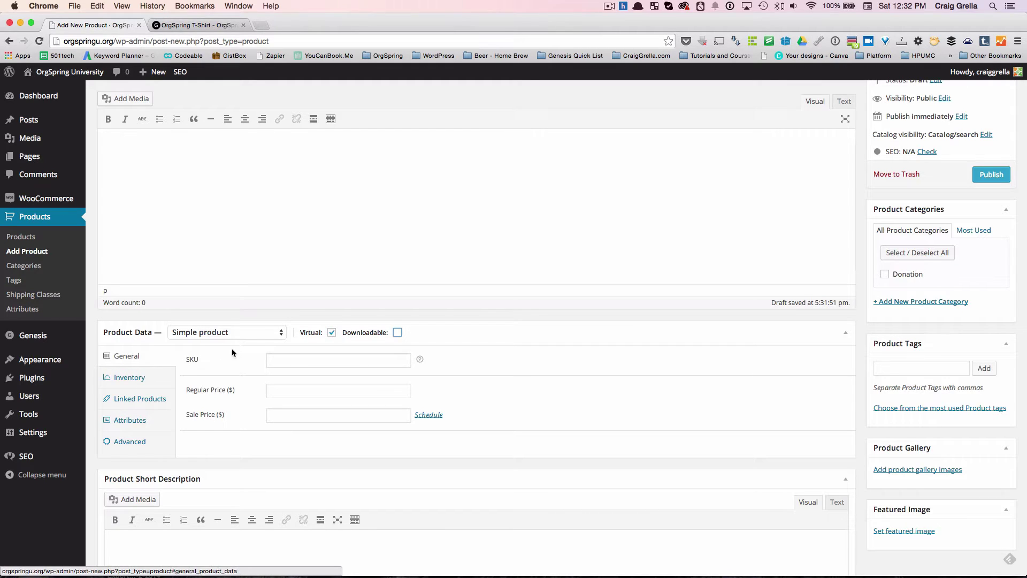
left_click(299, 389)
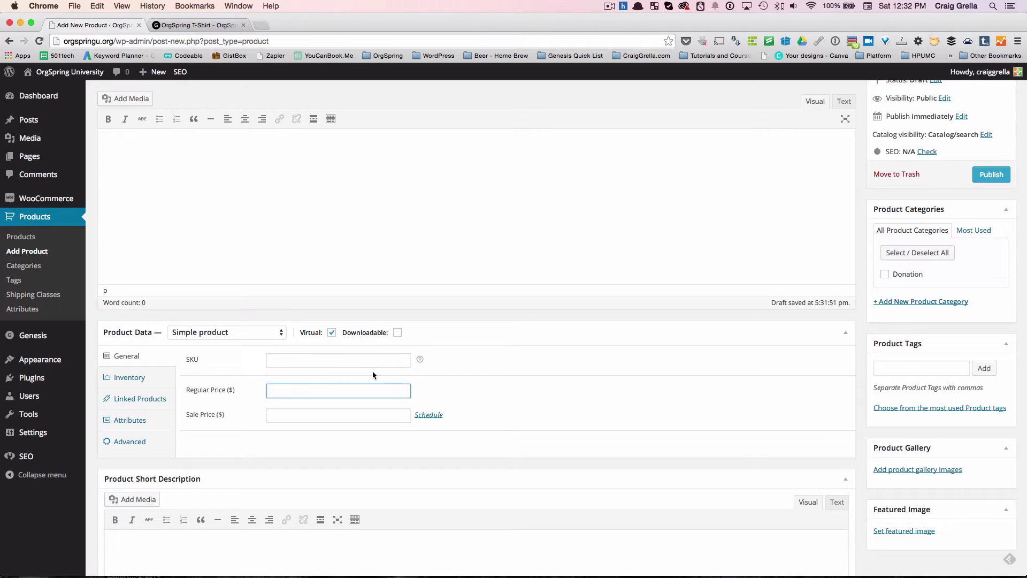
type("25")
Step: Assign the product to the Donation category and set the "Yachtsody in Blue" photo from the media library as its featured image
left_click(885, 275)
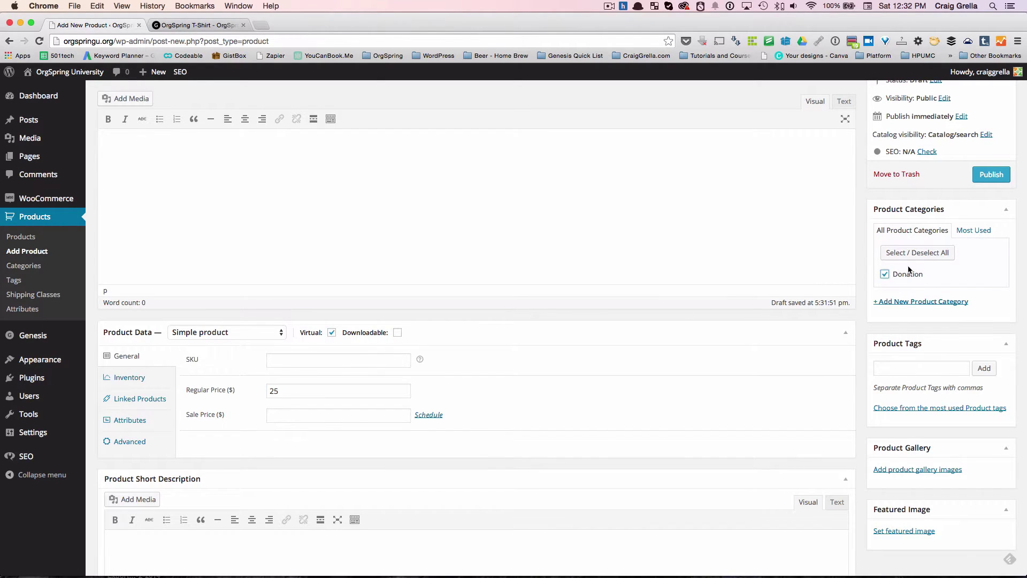
scroll(904, 416, "down", 3)
left_click(905, 417)
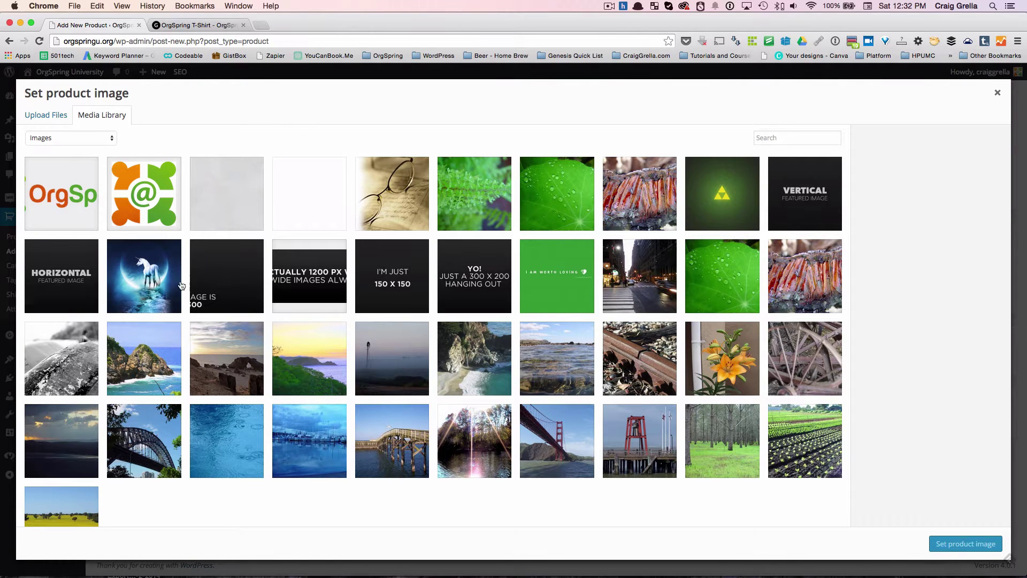
scroll(186, 298, "down", 2)
left_click(300, 390)
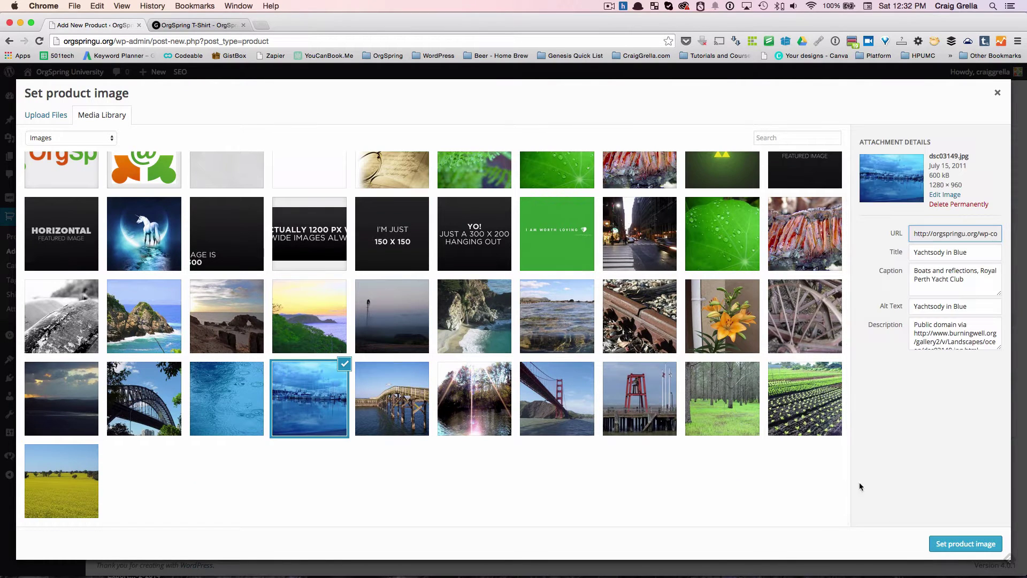
left_click(944, 544)
Step: Publish the Donation product and view its live product page in a separate tab, closing the T-shirt page
scroll(860, 335, "up", 10)
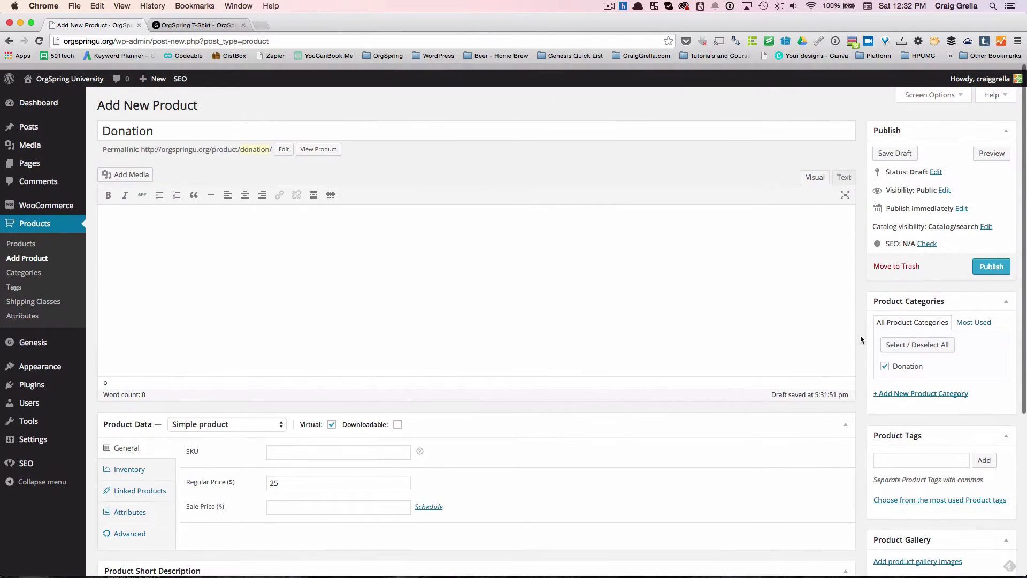
left_click(991, 259)
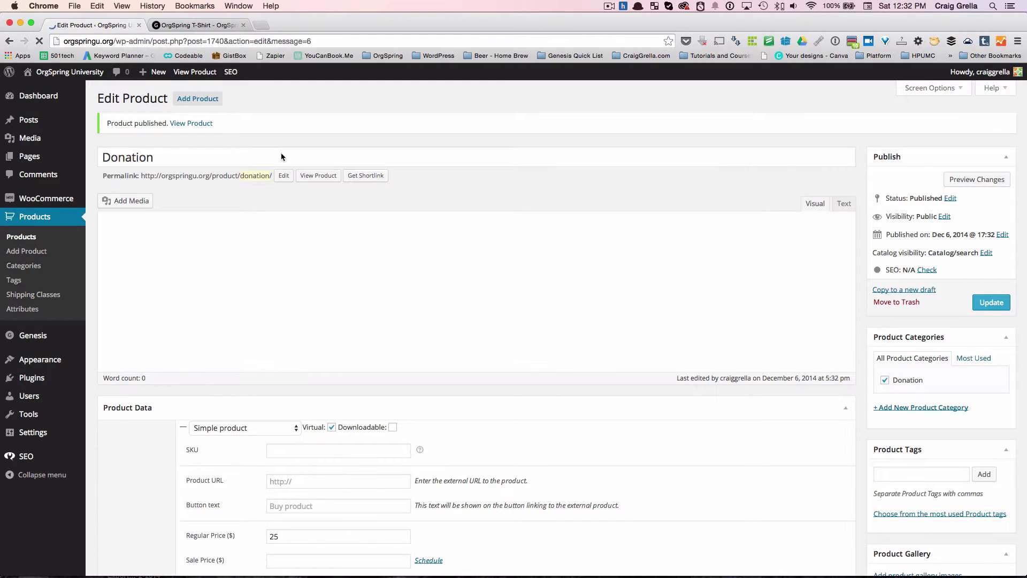
left_click(320, 175, "super")
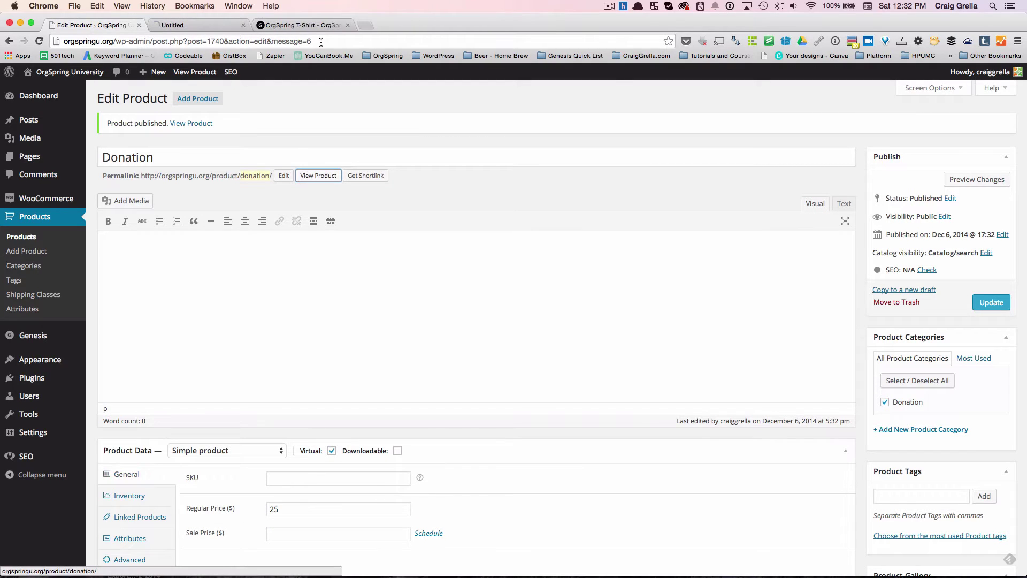
left_click(347, 25)
left_click(214, 26)
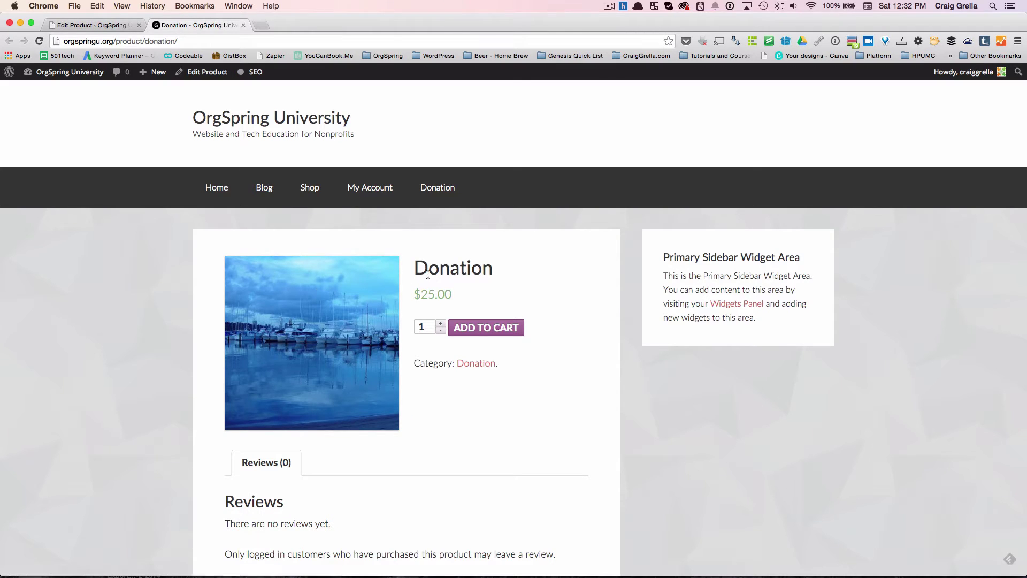
scroll(482, 423, "down", 2)
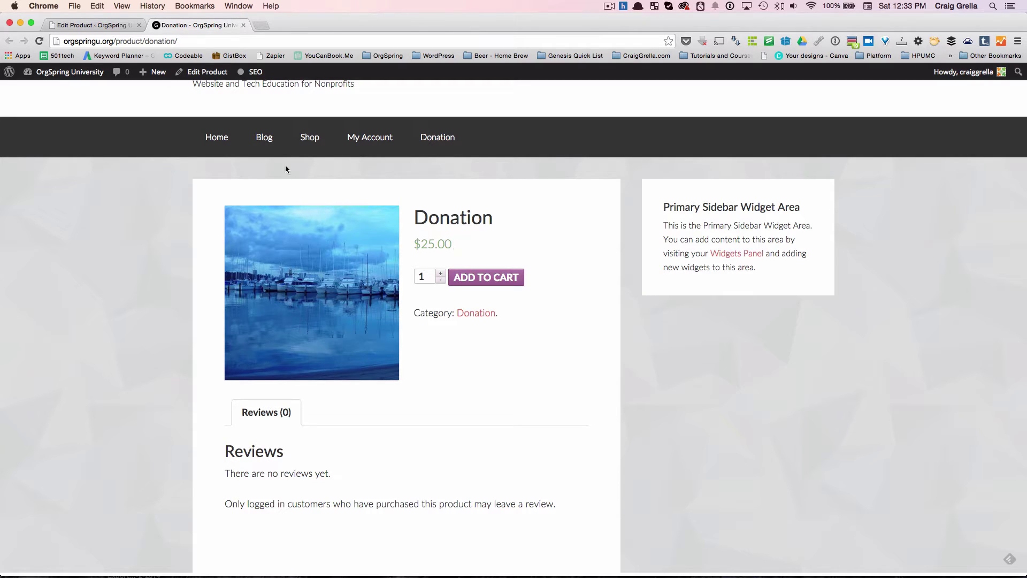
Step: Return to editing the product and write the main description "This is a variable donation product with multiple levels."
left_click(99, 25)
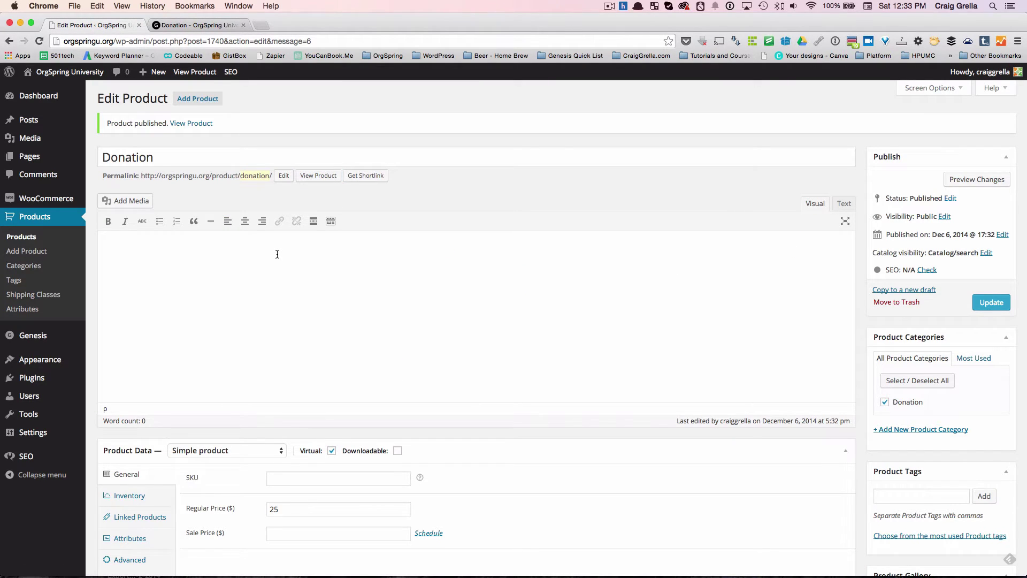
type("This ")
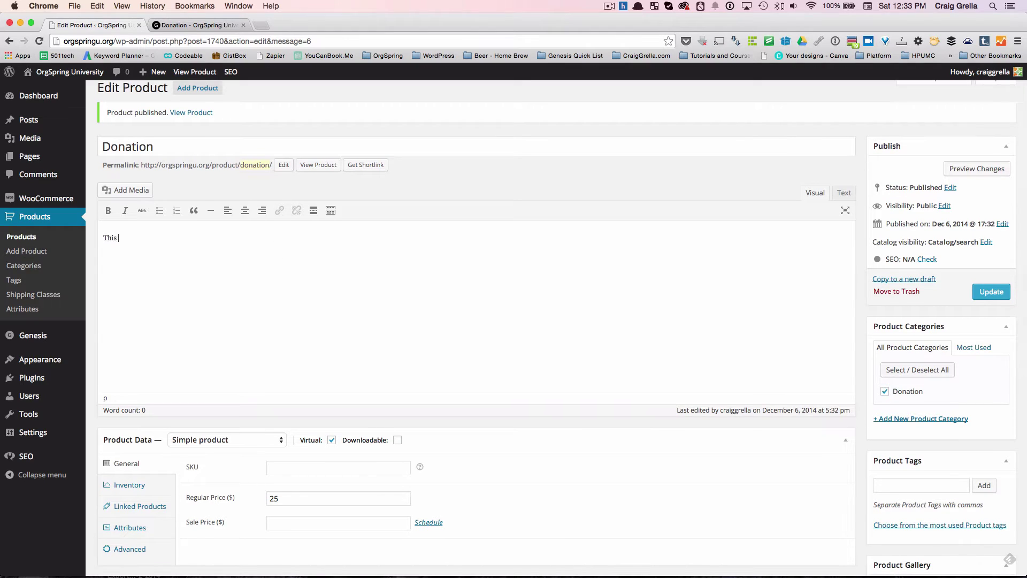
type("is a variable donation product with multuple")
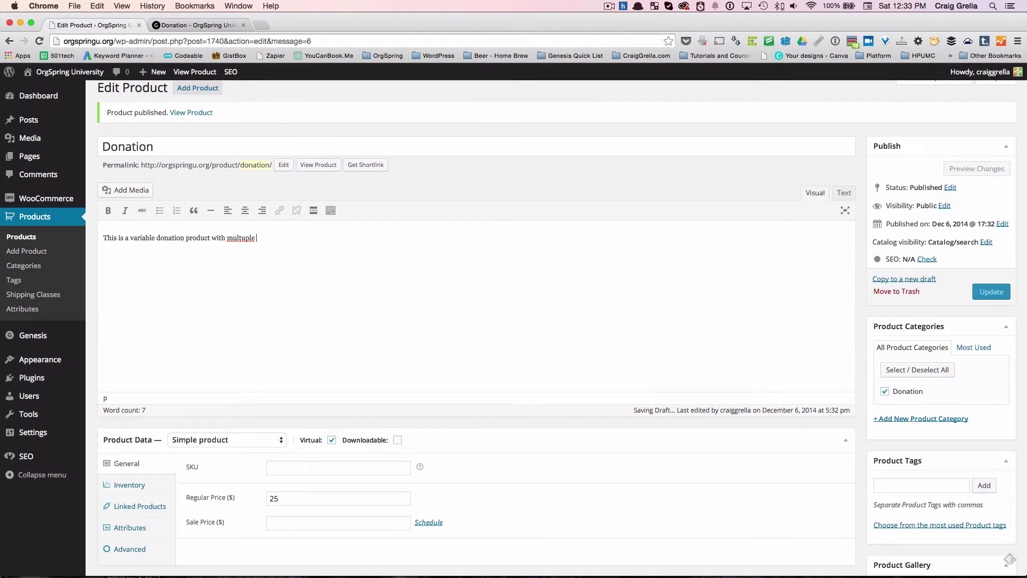
key("BackSpace")
key("BackSpace")
key("BackSpace")
key("BackSpace")
key("BackSpace")
type("iple levels.")
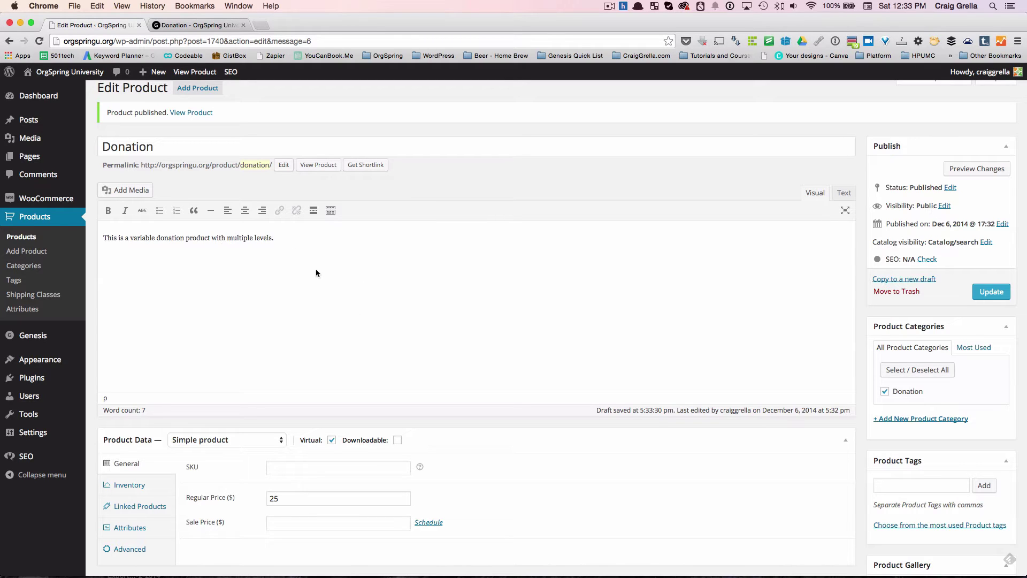
Step: Enter "Please choose a donation level." as the product short description
scroll(315, 273, "down", 5)
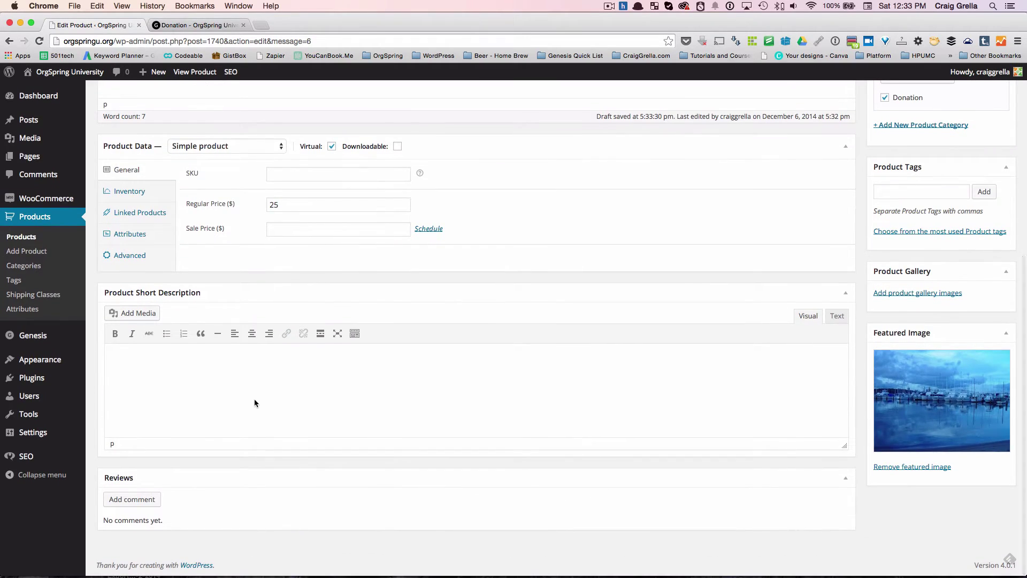
left_click(263, 362)
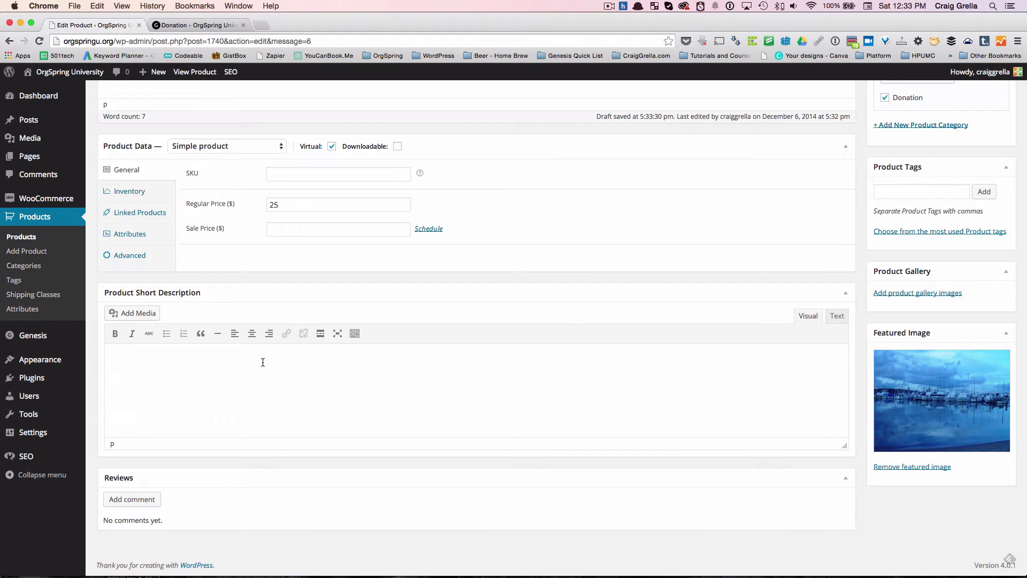
type("Please choose a donation level.")
Step: Change the product type to Variable product
scroll(228, 307, "up", 5)
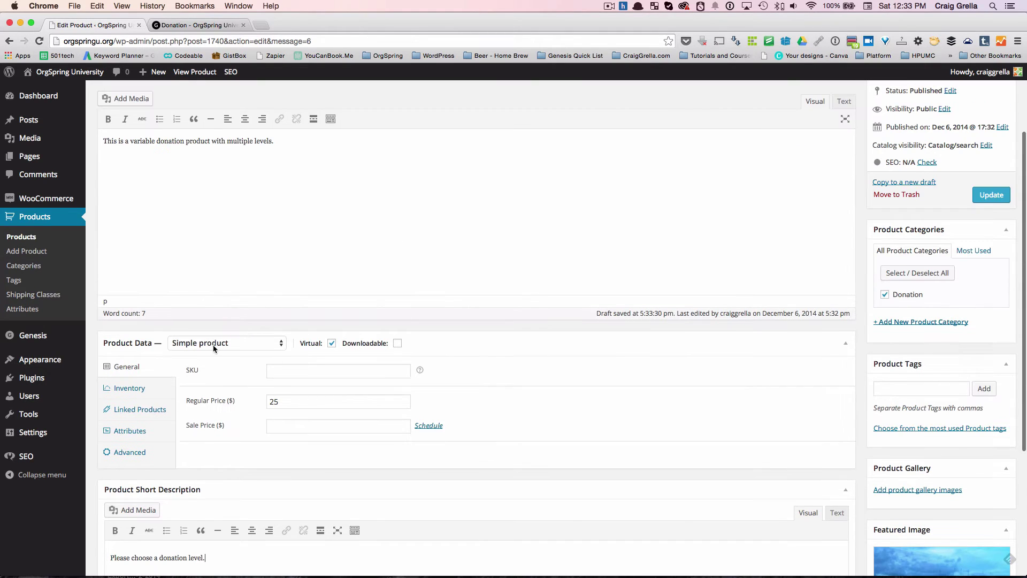
left_click(199, 345)
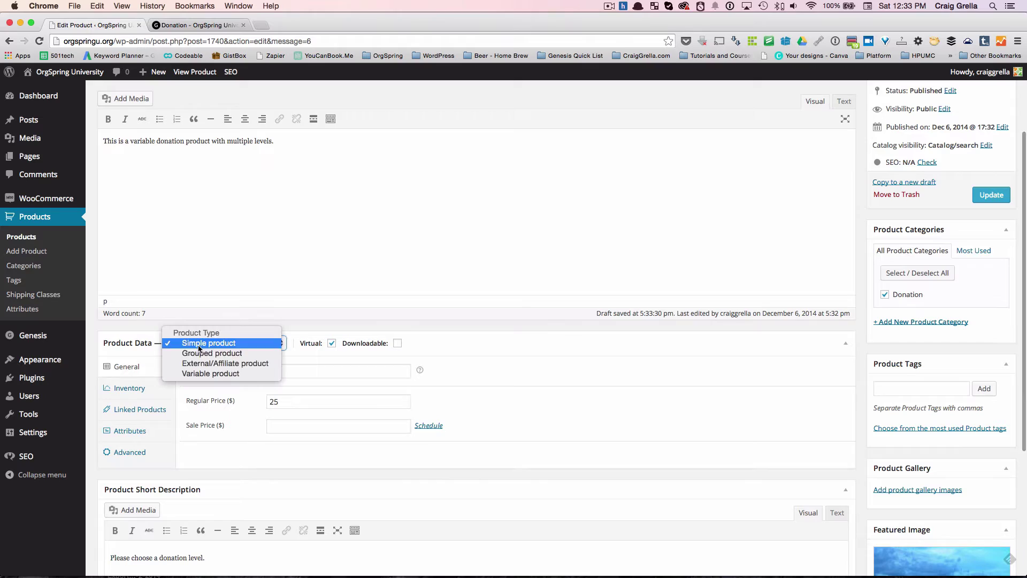
left_click(204, 375)
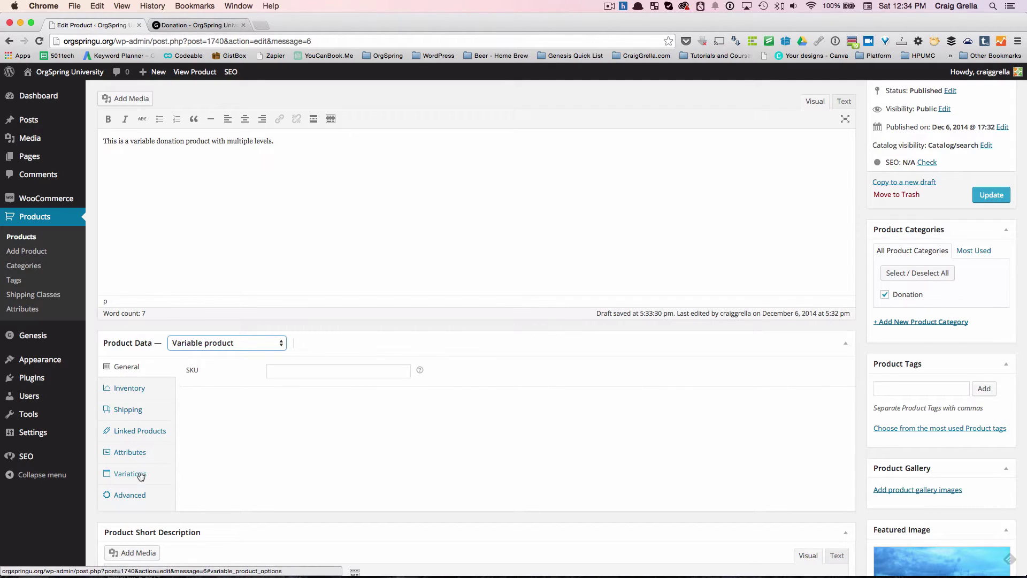
Step: Add a custom product attribute named "Donation Levels"
left_click(156, 452)
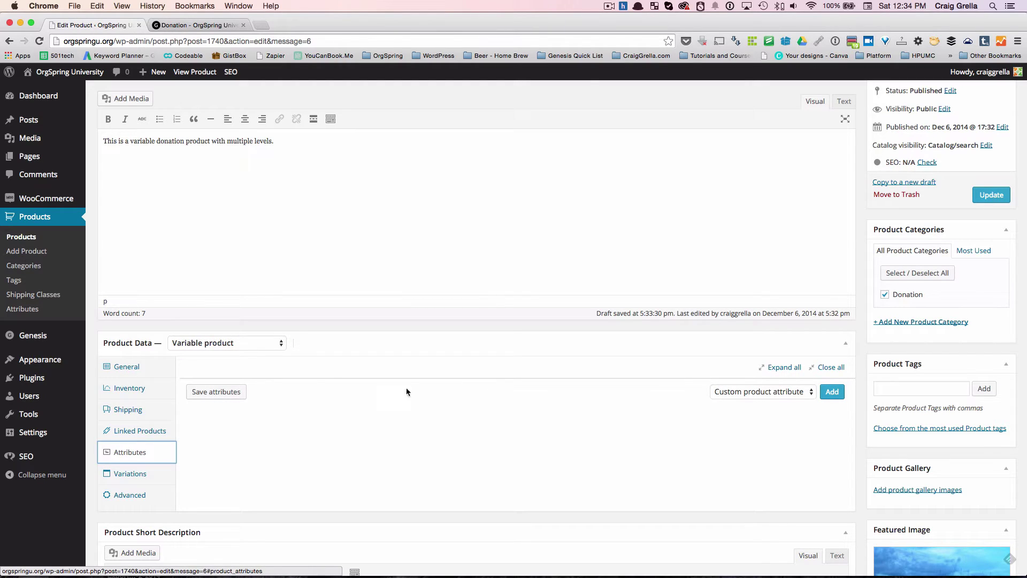
left_click(832, 392)
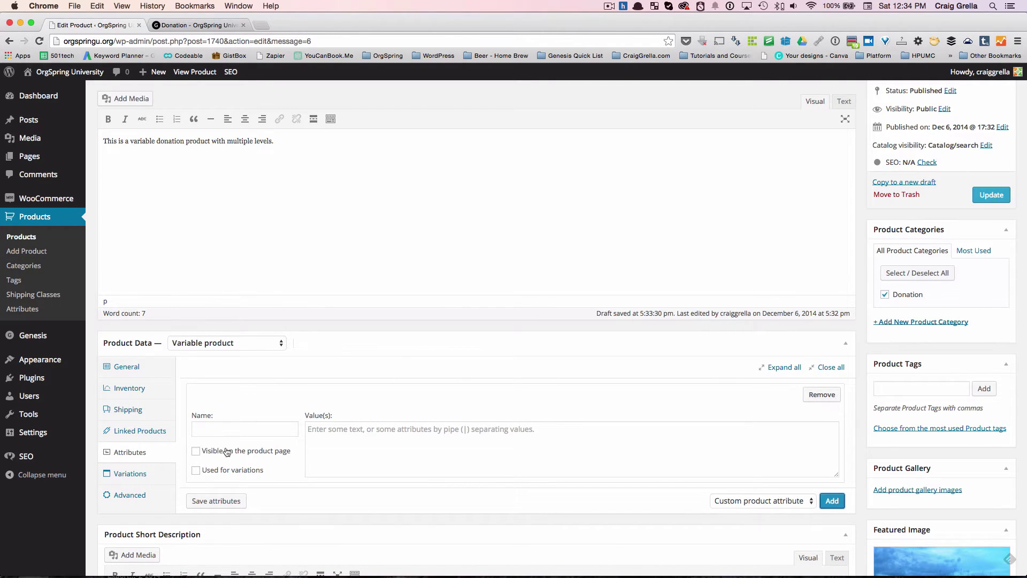
left_click(219, 428)
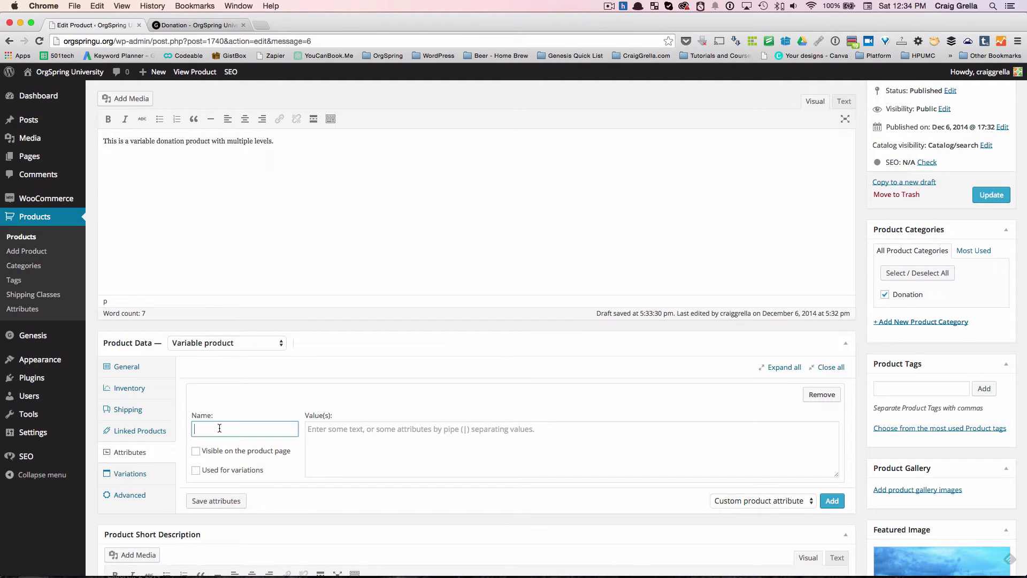
type("Donation Levels")
key("Tab")
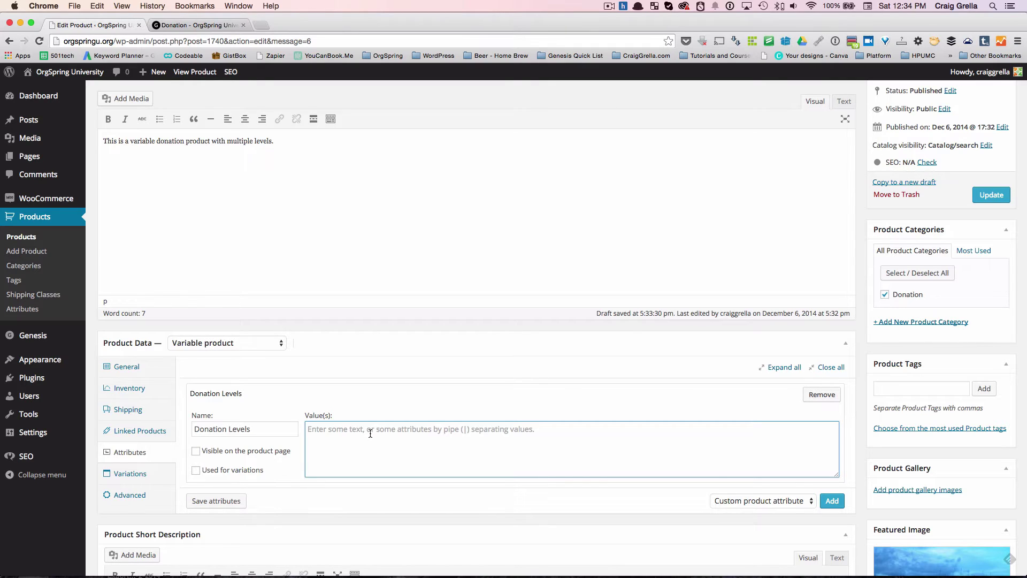
Step: Give Donation Levels the values $5|$10|$25|$50|$100, make it visible on the product page and used for variations, and save the attribute
type("$5|$10|$")
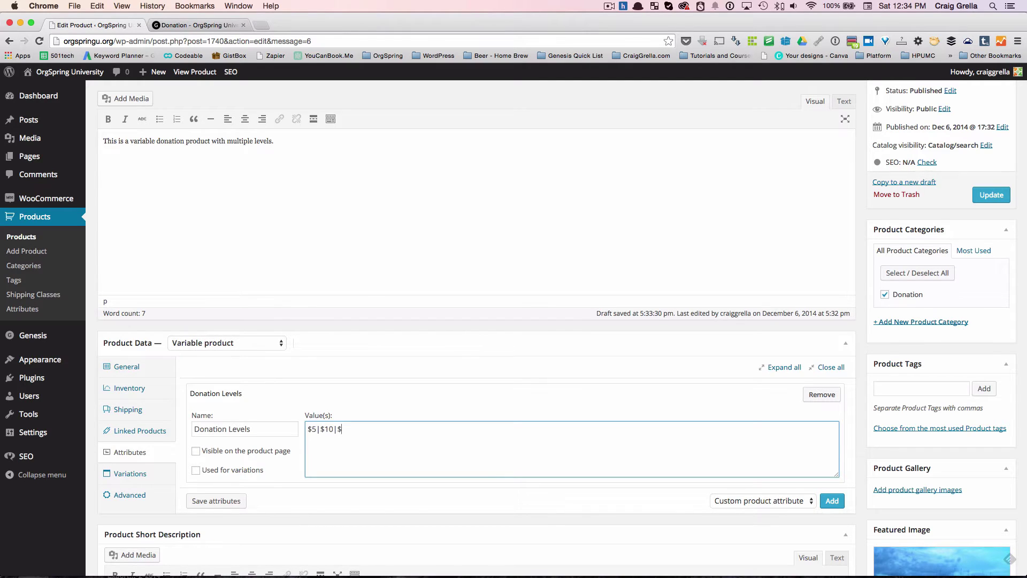
type("5|$50|100$100")
left_click(242, 456)
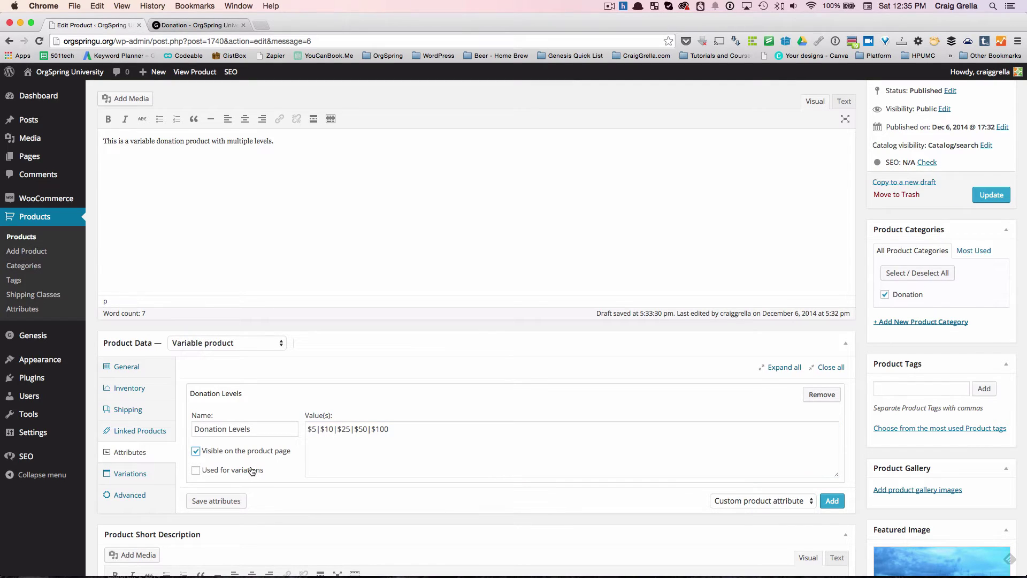
left_click(252, 470)
left_click(233, 503)
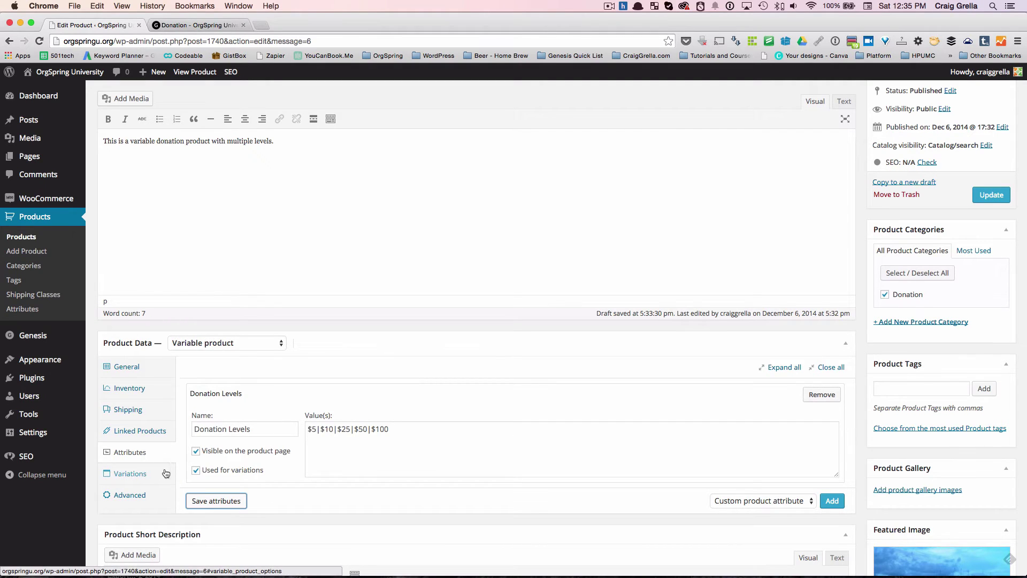
Step: Generate variations for all donation levels by linking all variations, keeping no default donation level
left_click(139, 476)
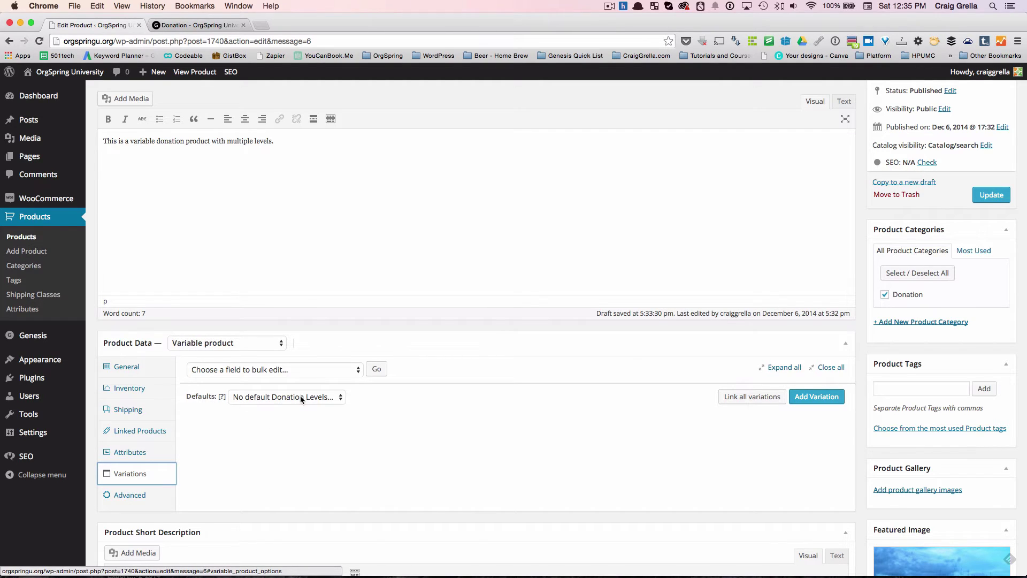
left_click(340, 400)
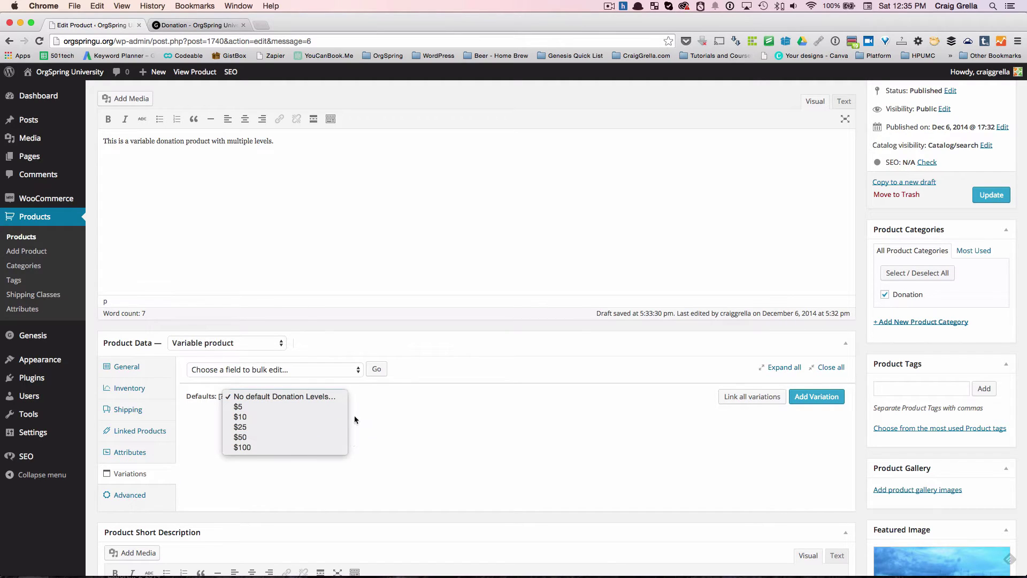
left_click(493, 400)
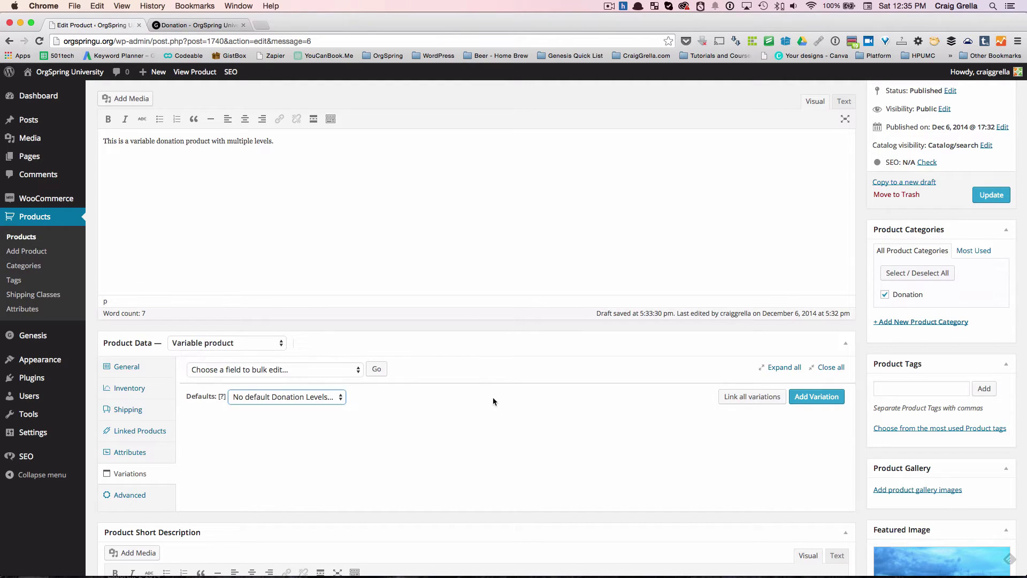
left_click(762, 402)
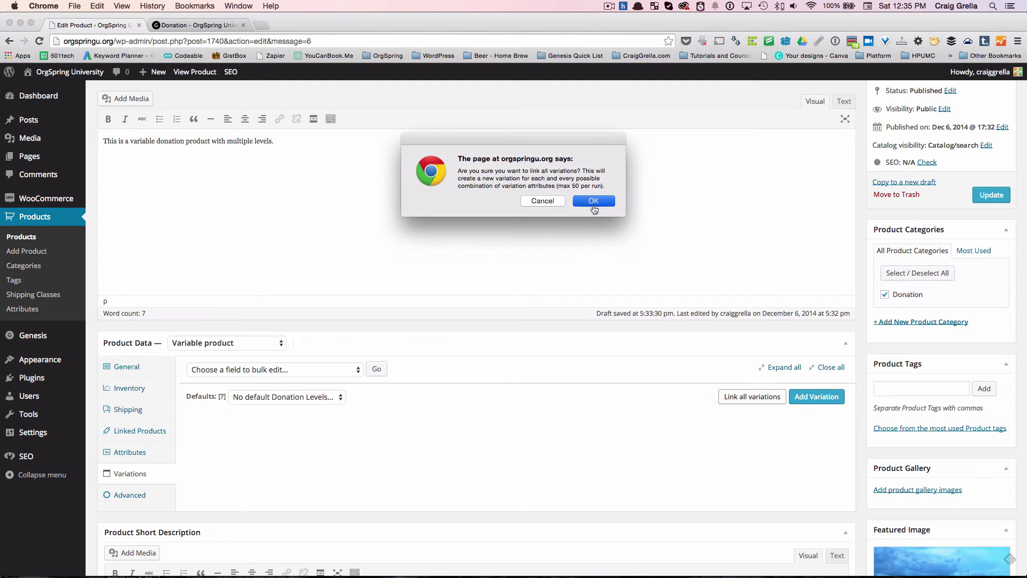
left_click(594, 208)
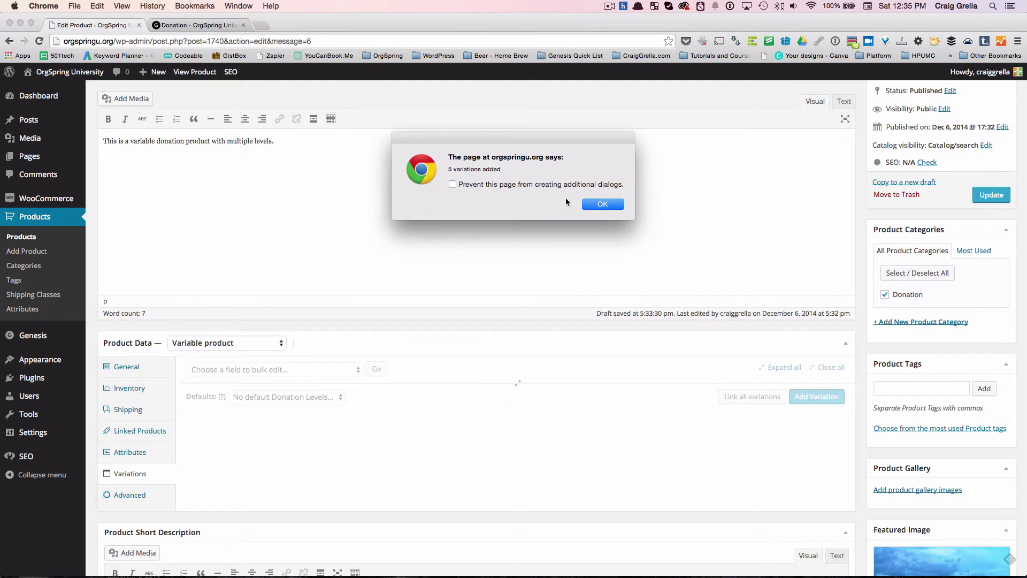
left_click(599, 204)
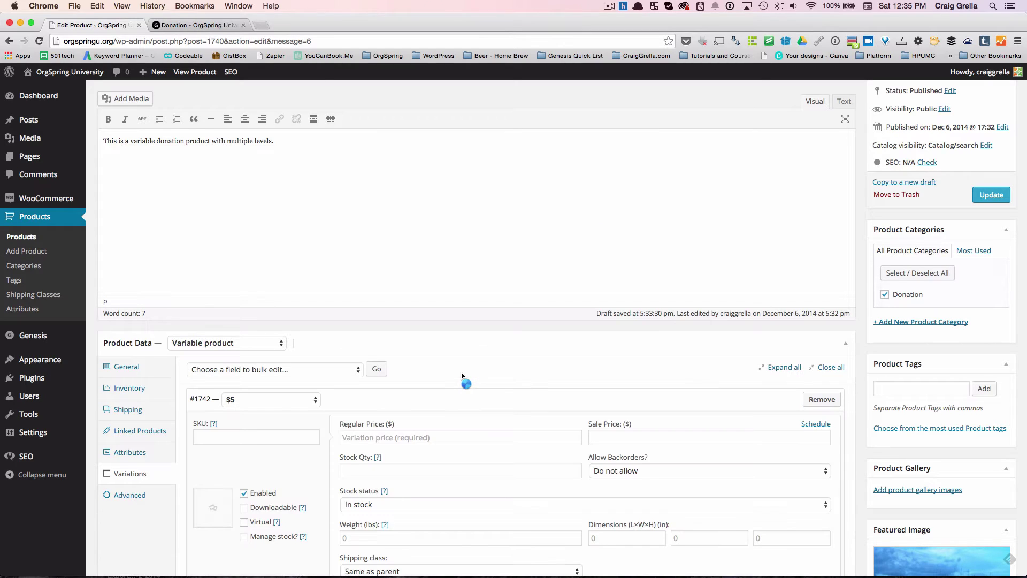
Step: Collapse the details of all generated donation variations from $5 to $100
scroll(461, 373, "down", 1)
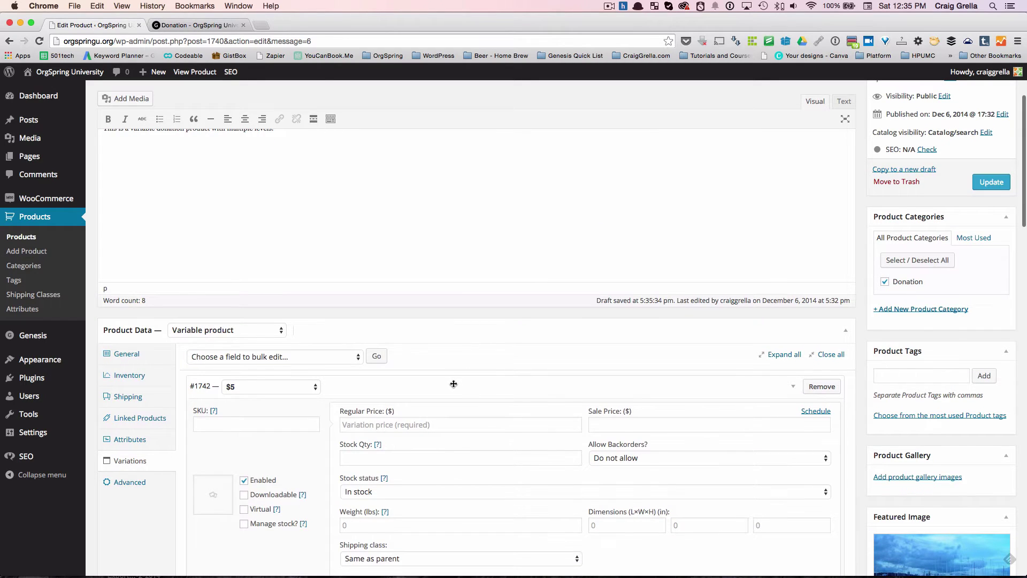
scroll(443, 439, "down", 3)
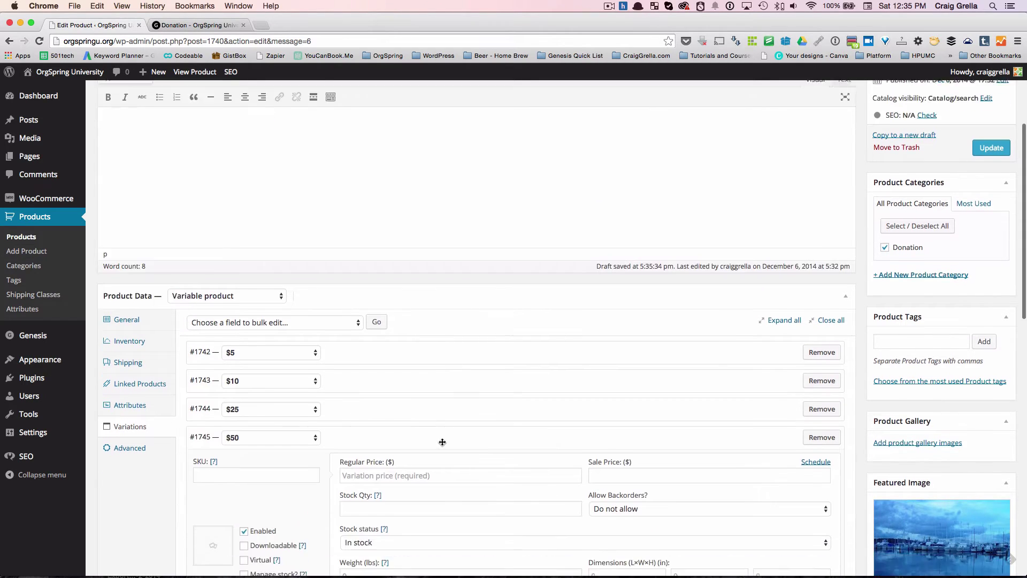
scroll(443, 417, "down", 2)
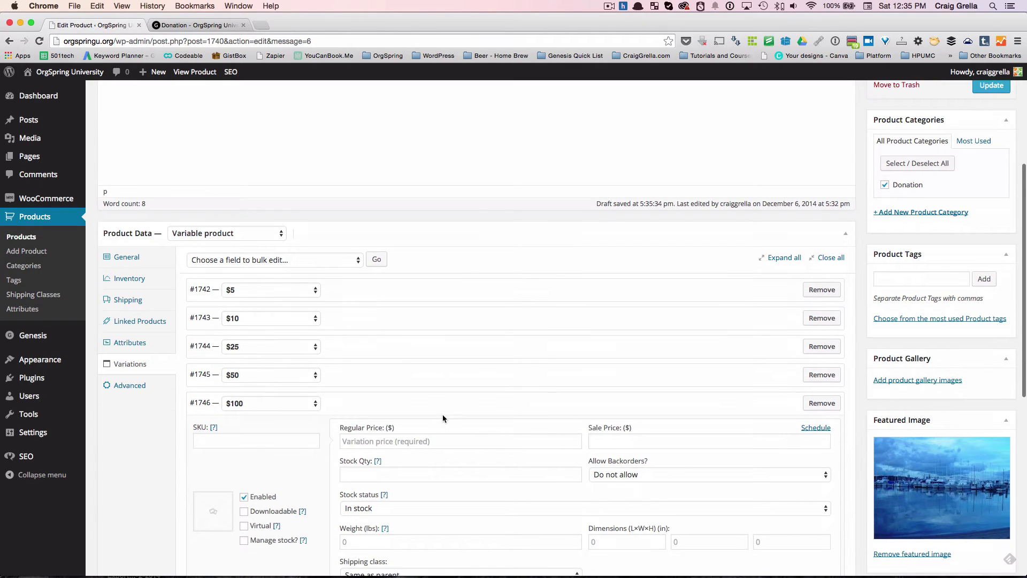
left_click(443, 403)
scroll(443, 402, "down", 1)
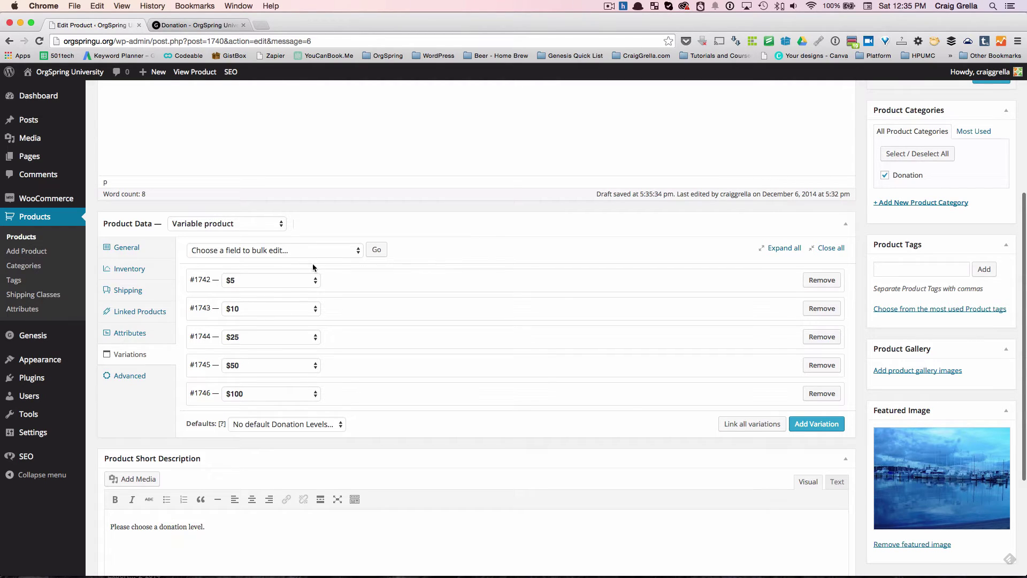
Step: Set the $100 variation's regular price to 100 and mark it as virtual
left_click(402, 397)
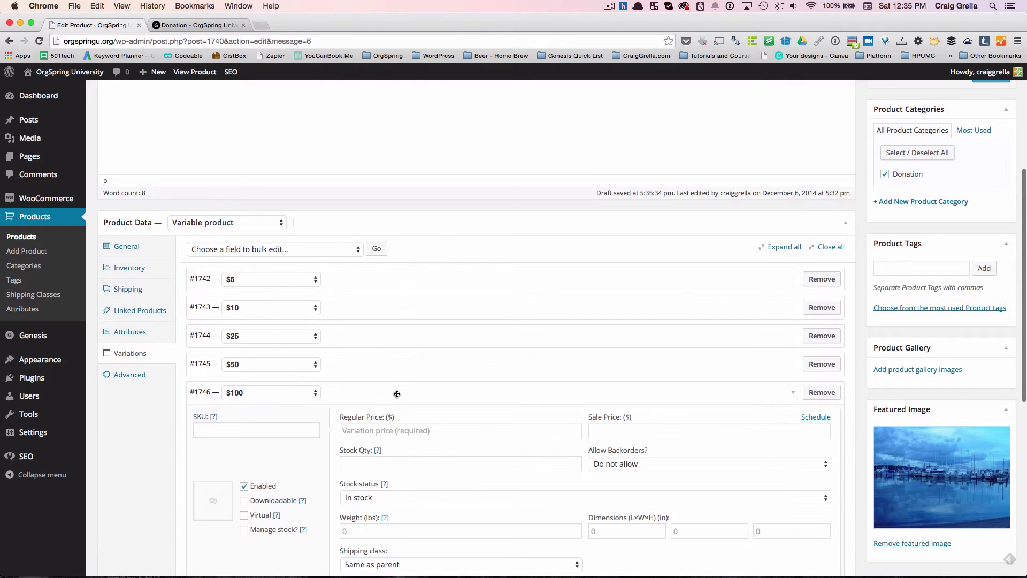
scroll(401, 396, "down", 3)
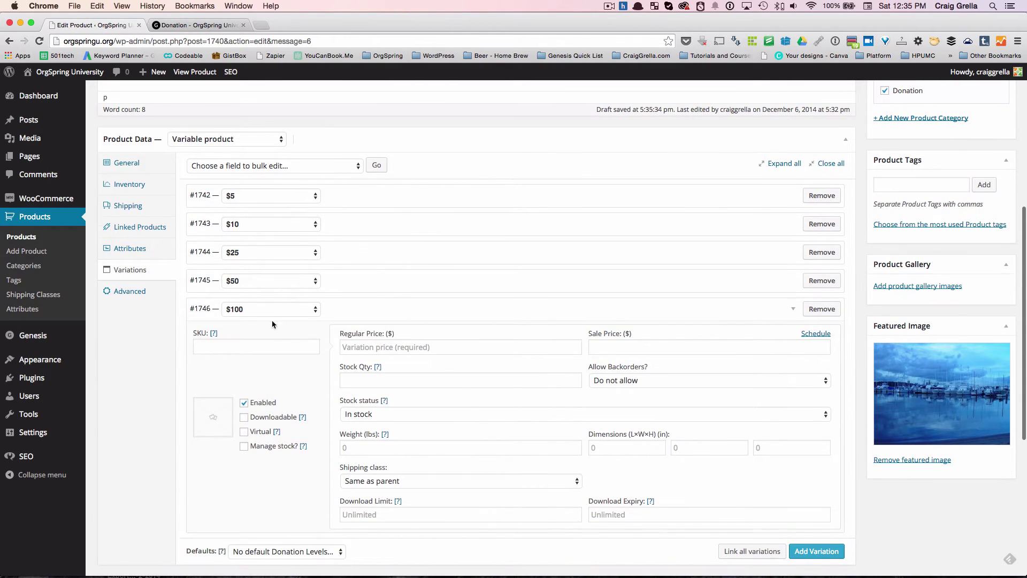
left_click(360, 343)
type("100")
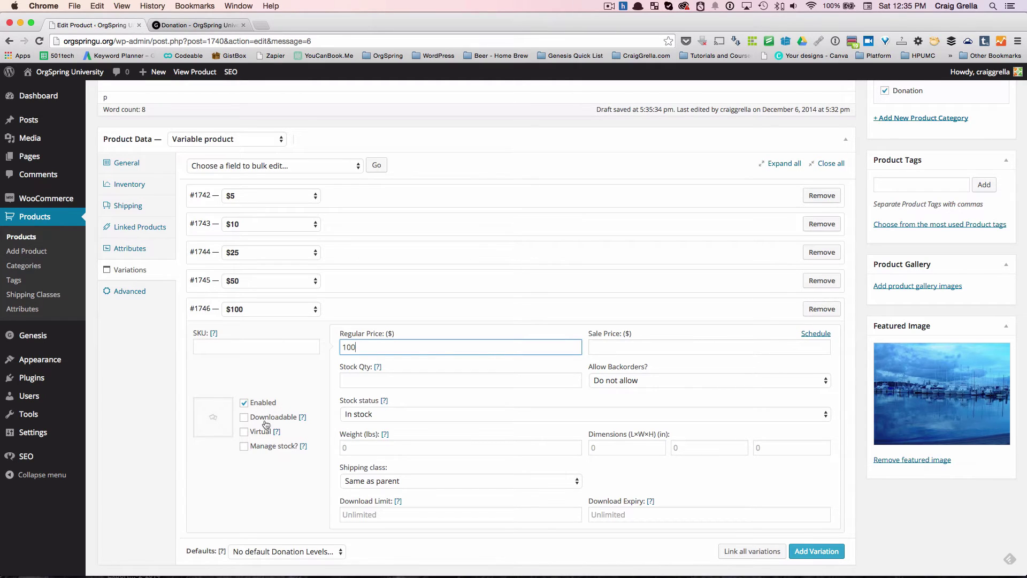
left_click(245, 433)
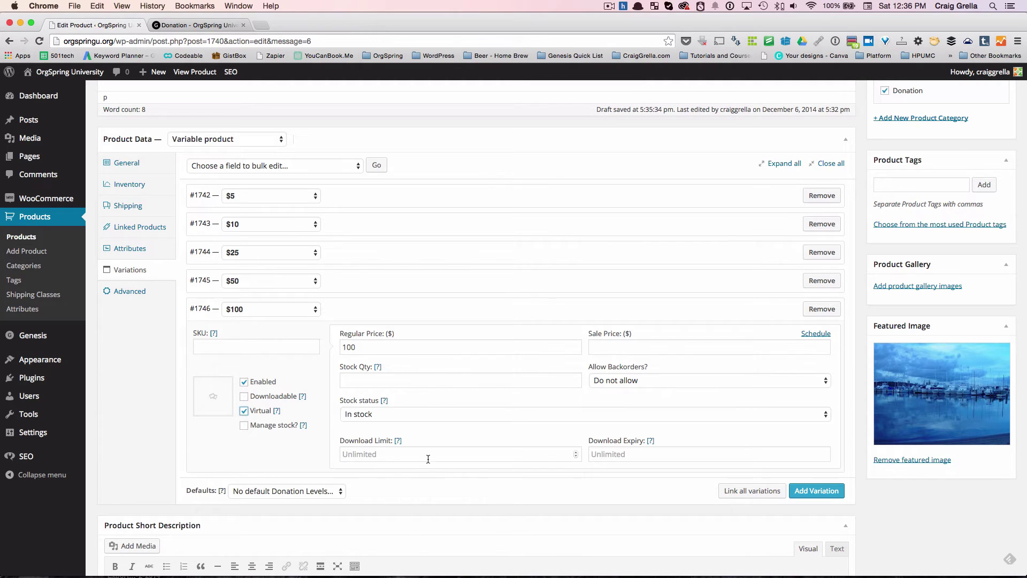
left_click(244, 411)
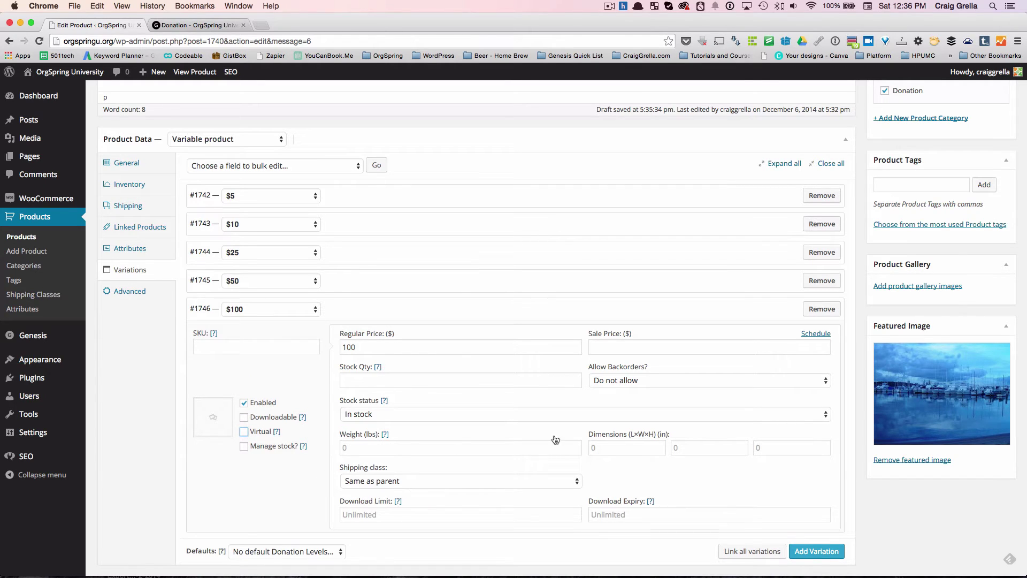
left_click(244, 431)
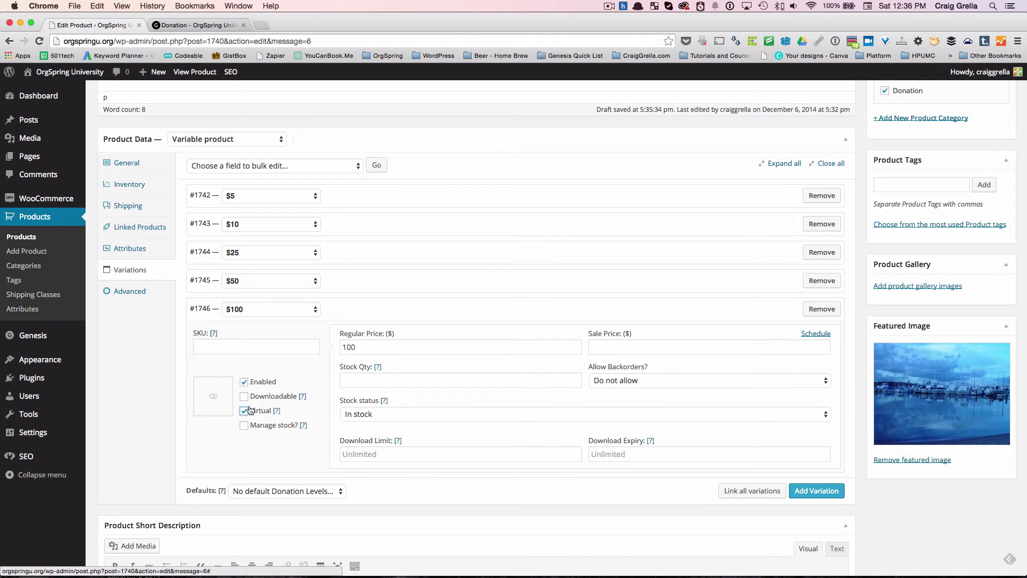
Step: Set manhattansummer.jpg from the media library as the $100 variation's image
left_click(214, 399)
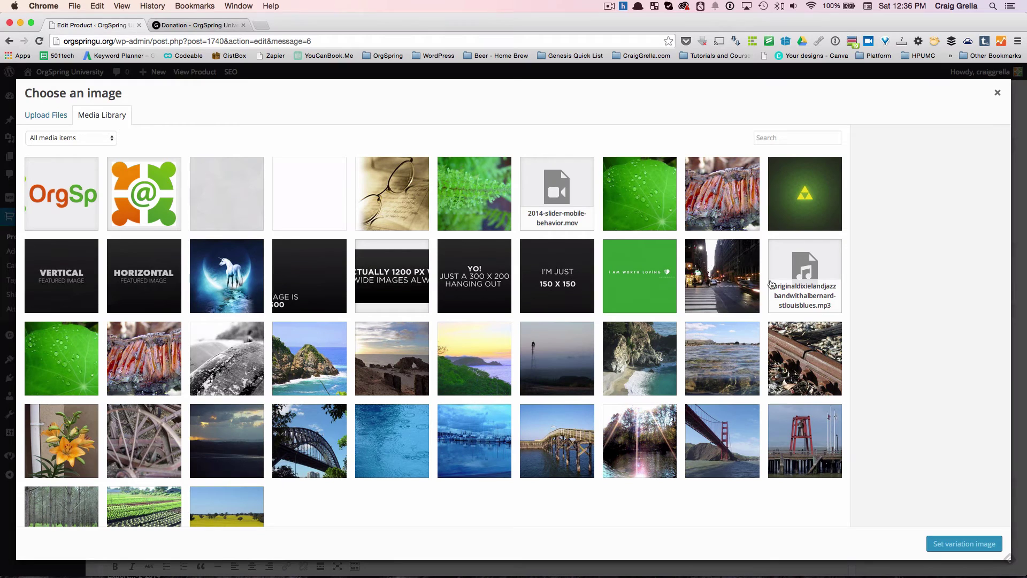
left_click(721, 275)
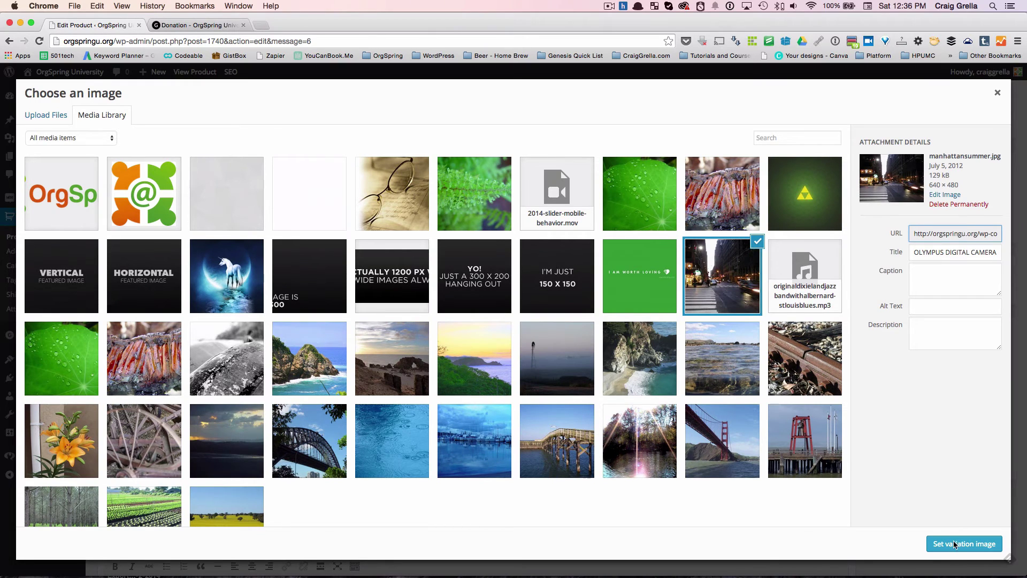
left_click(954, 544)
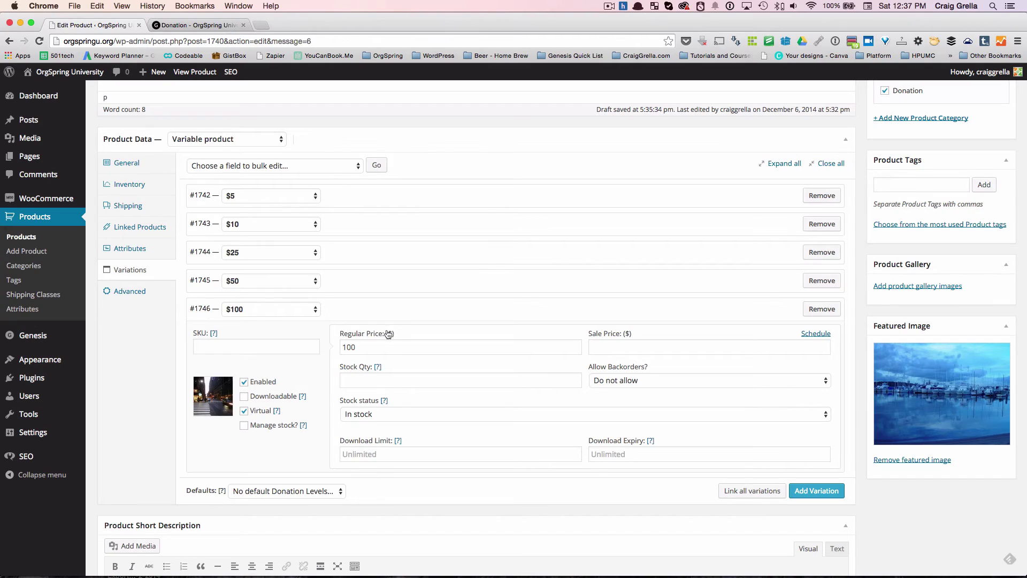
Step: Set the $50 variation's regular price to 50 and mark it as virtual
left_click(353, 287)
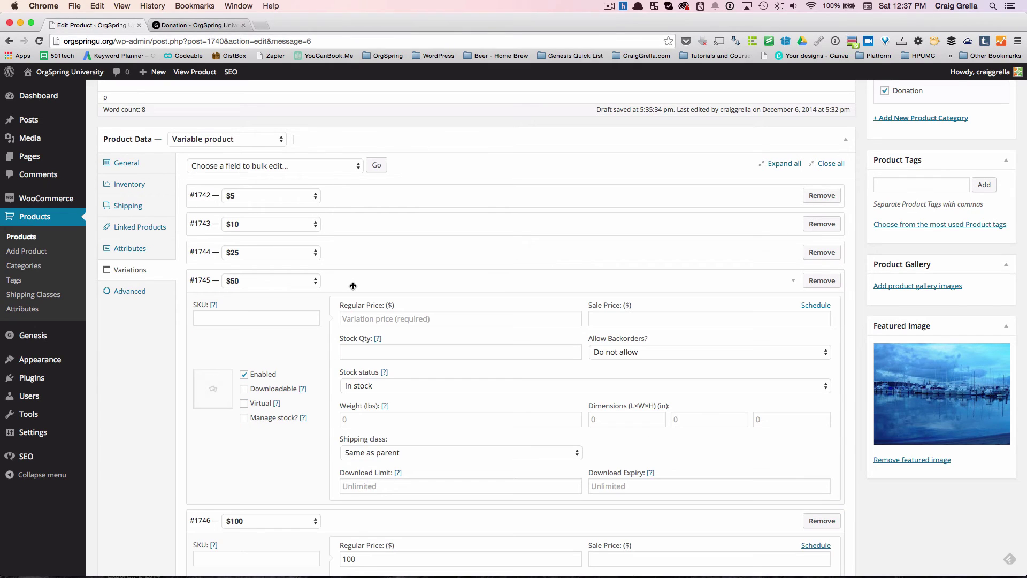
left_click(358, 515)
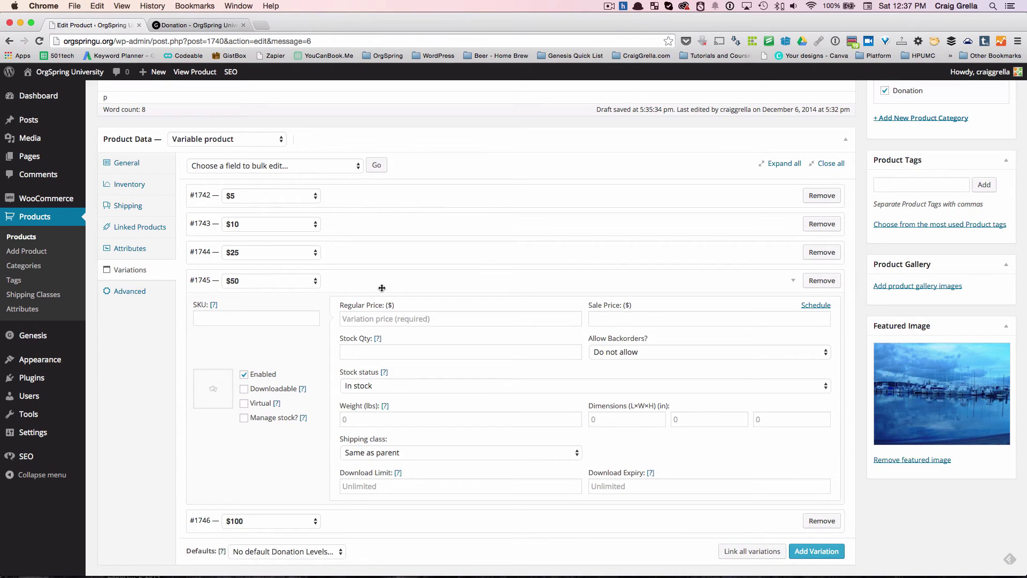
left_click(366, 317)
type("50")
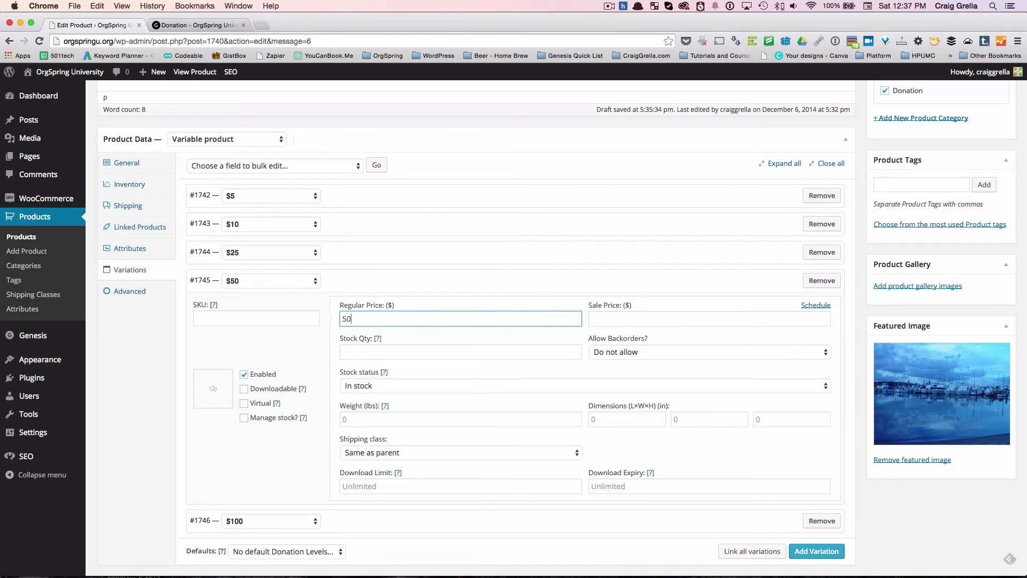
left_click(244, 402)
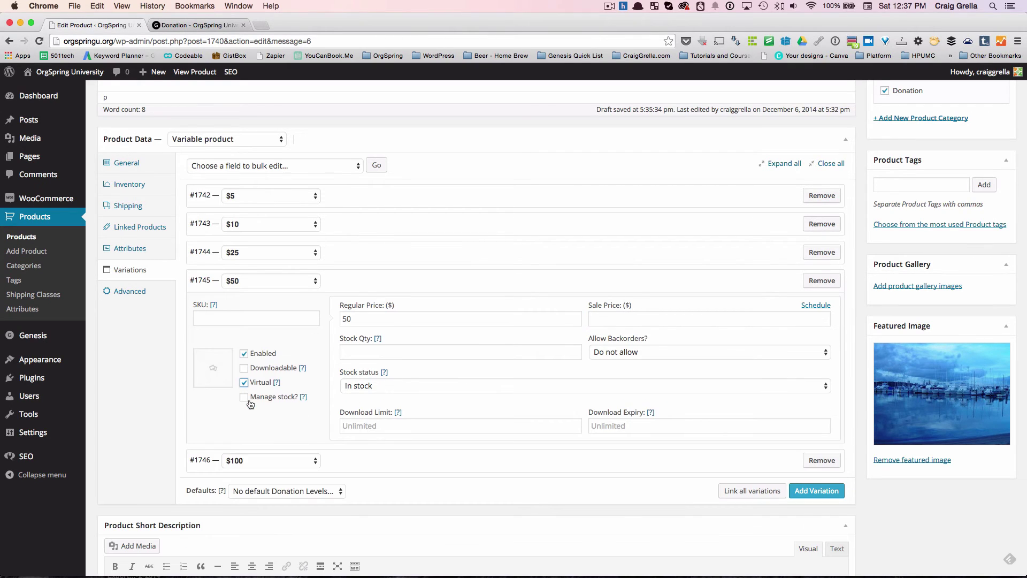
Step: Set the Huatulco Coastline photo, img_0513-1.jpg, as the $50 variation's image and collapse its details
left_click(214, 370)
left_click(474, 351)
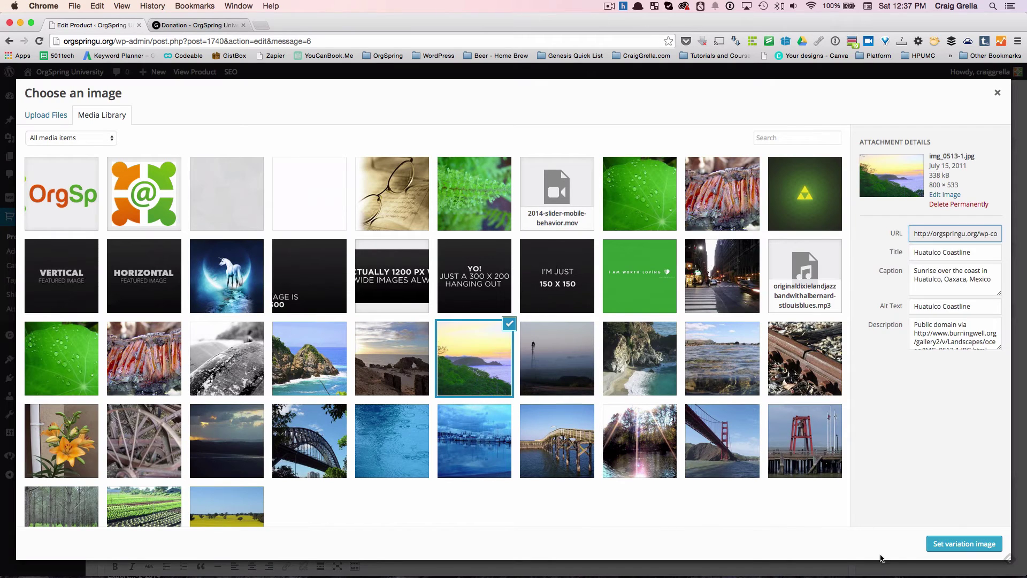
left_click(945, 549)
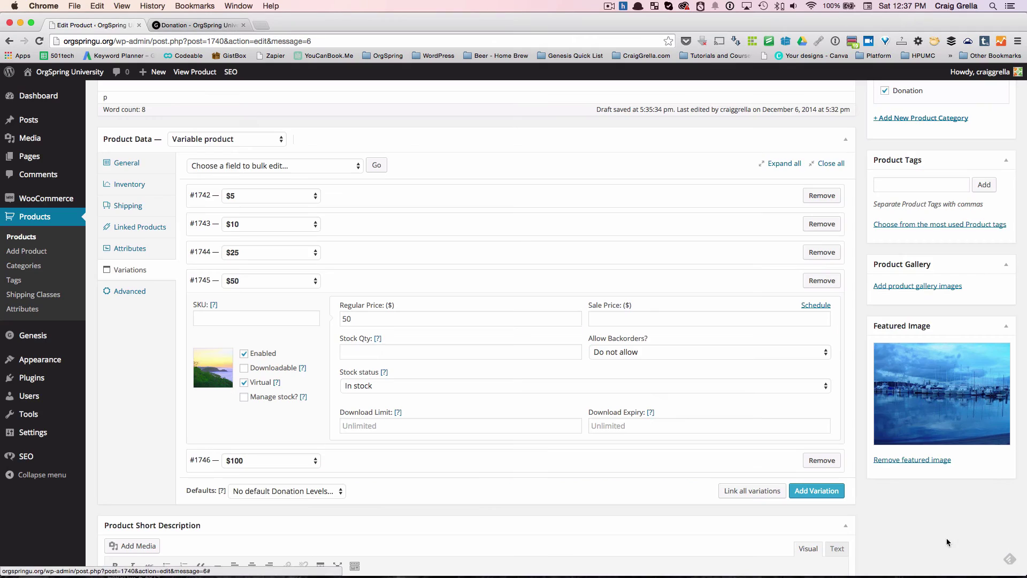
left_click(364, 281)
Step: Set the $25 variation's regular price to 25 and mark it as virtual
left_click(364, 253)
left_click(374, 290)
type("25")
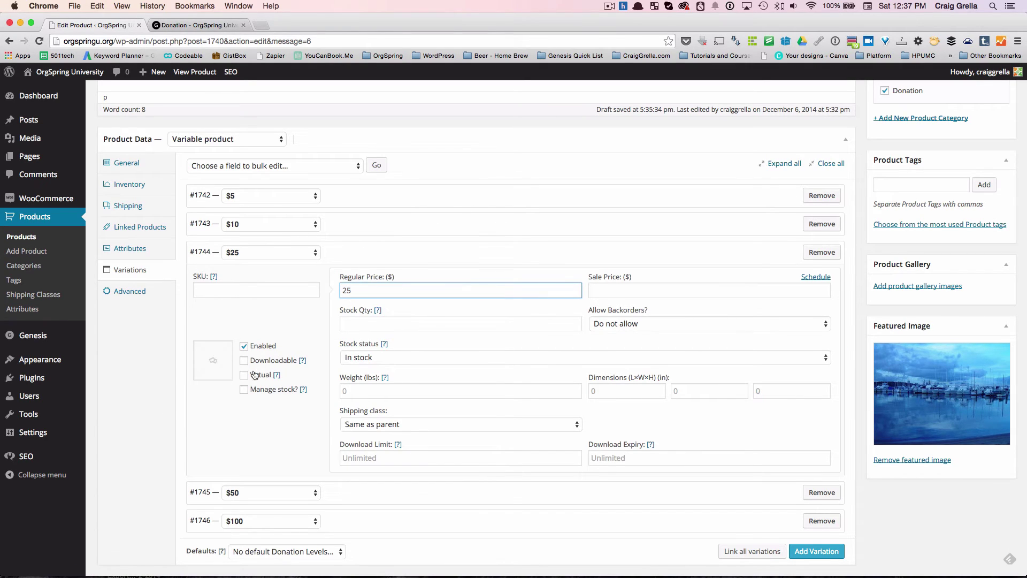
left_click(243, 374)
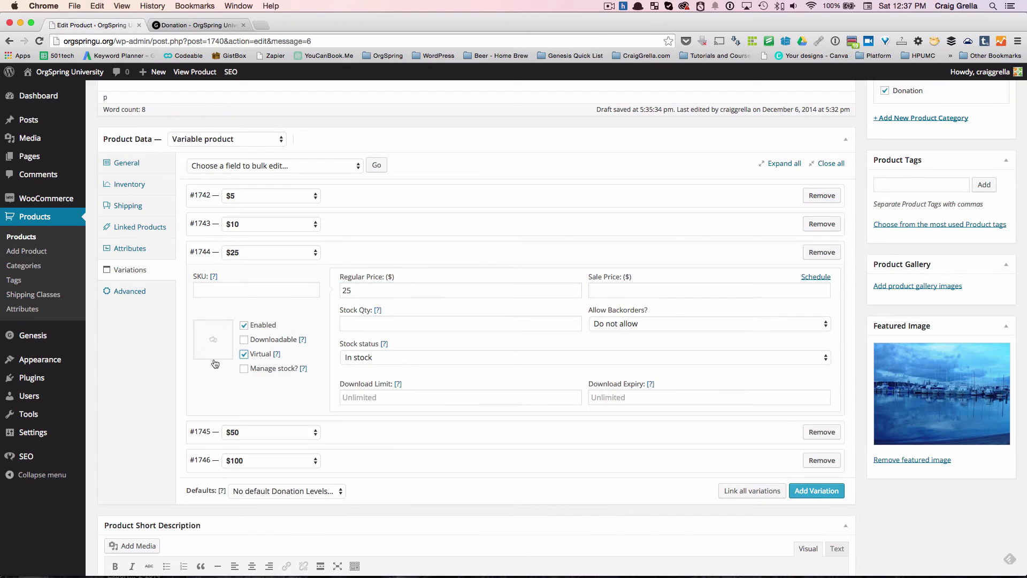
Step: Set the rocky beach at dusk photo from the media library as the $25 variation's image and collapse its details
left_click(214, 340)
left_click(728, 289)
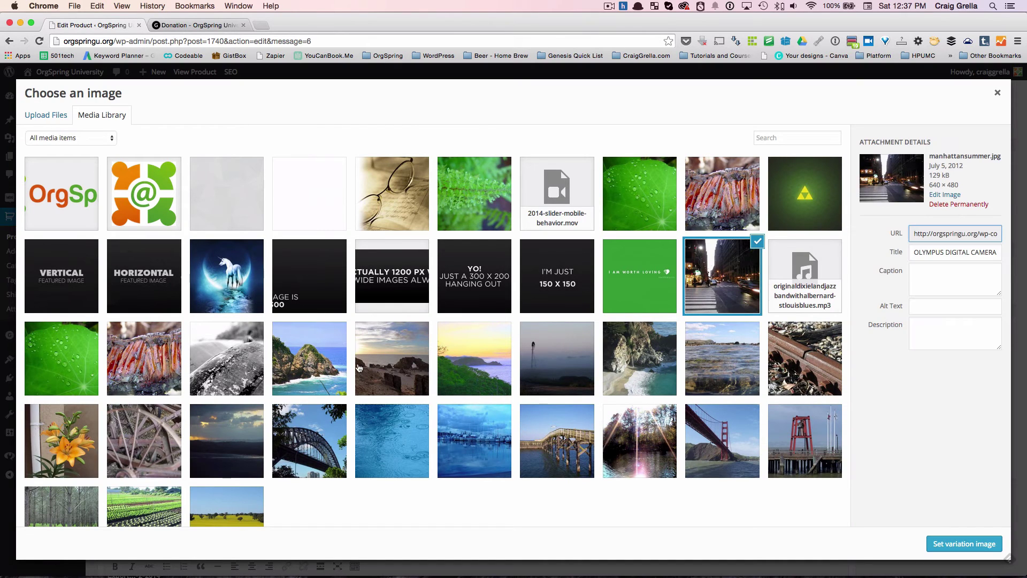
left_click(391, 363)
left_click(964, 544)
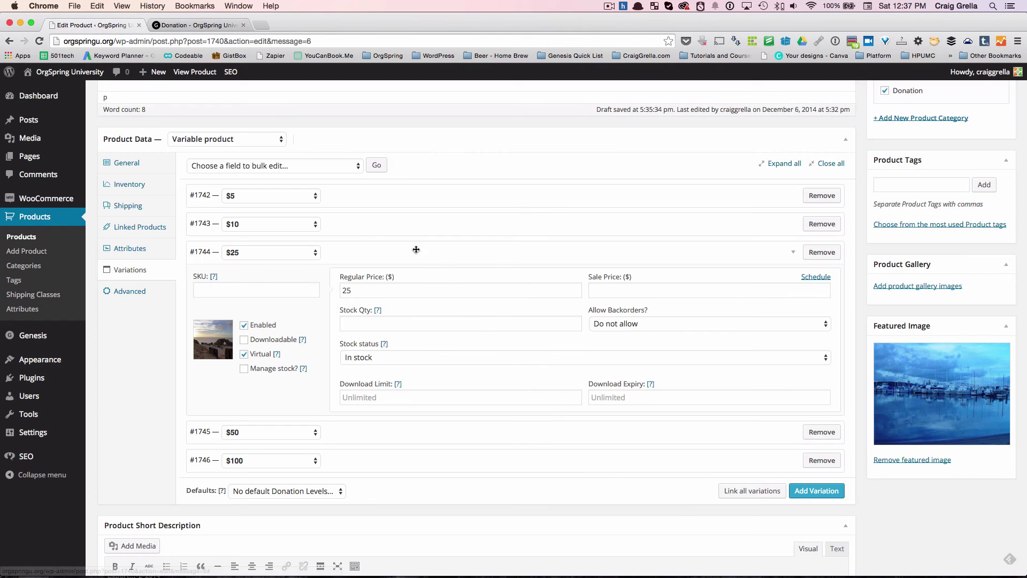
left_click(395, 247)
Step: Set the $10 variation's regular price to 10 and mark it as virtual
left_click(394, 214)
left_click(369, 261)
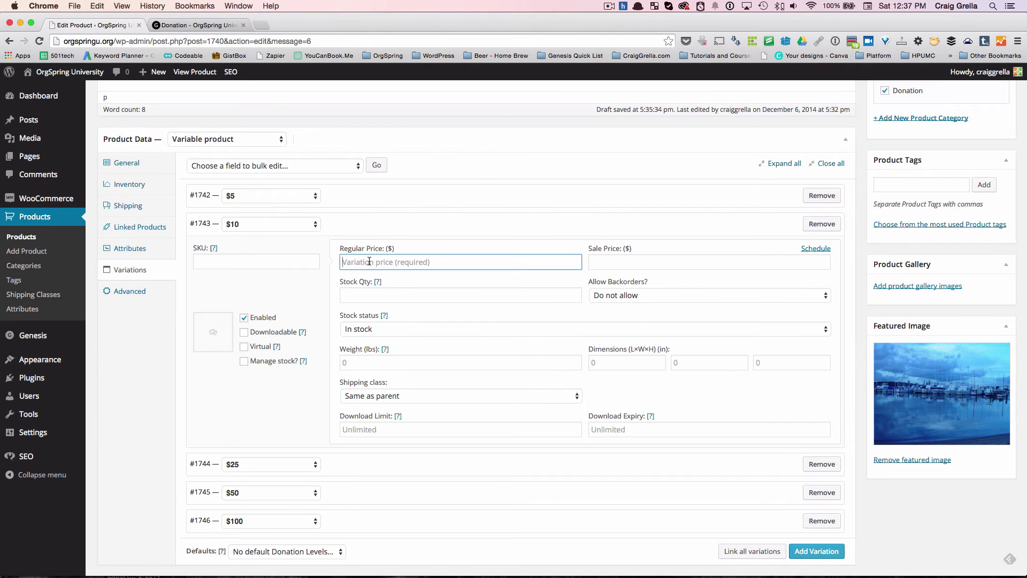
type("10")
left_click(247, 347)
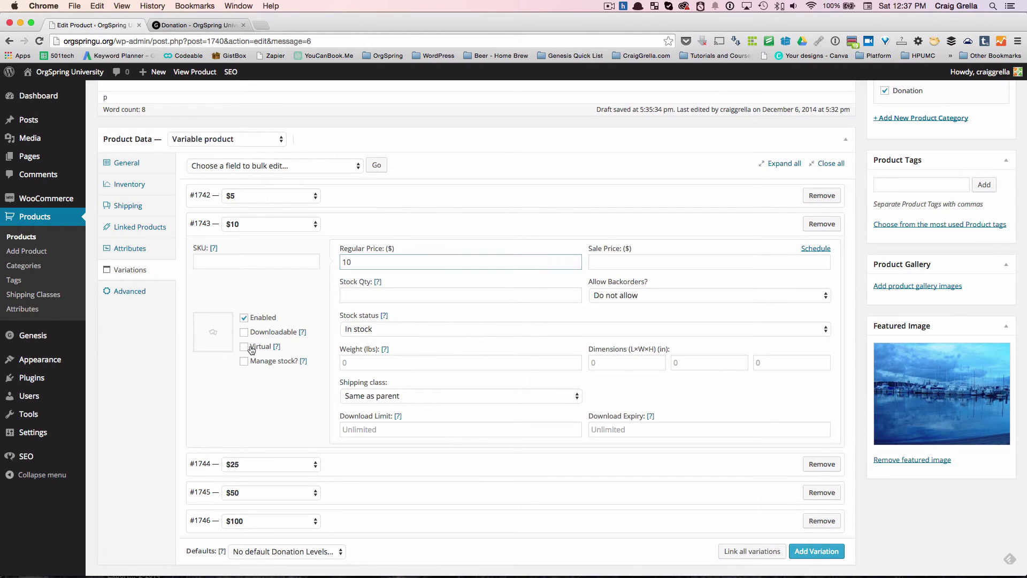
Step: Set dsc20040724_152504_532.jpg as the $10 variation's image and collapse its details
left_click(214, 316)
left_click(176, 368)
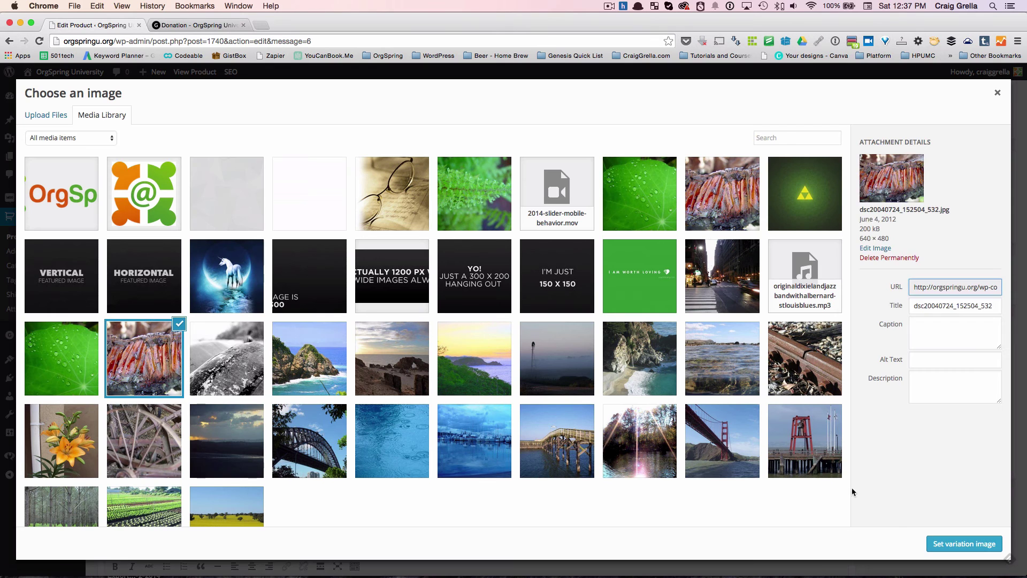
left_click(960, 544)
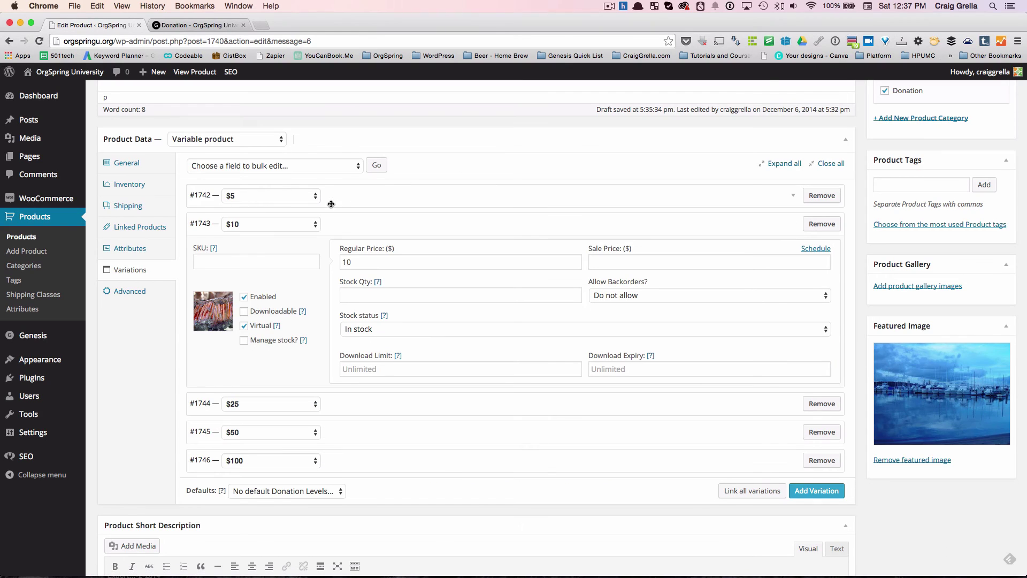
left_click(363, 217)
Step: Set the $5 variation's regular price to 5 and mark it as virtual
left_click(363, 199)
left_click(374, 236)
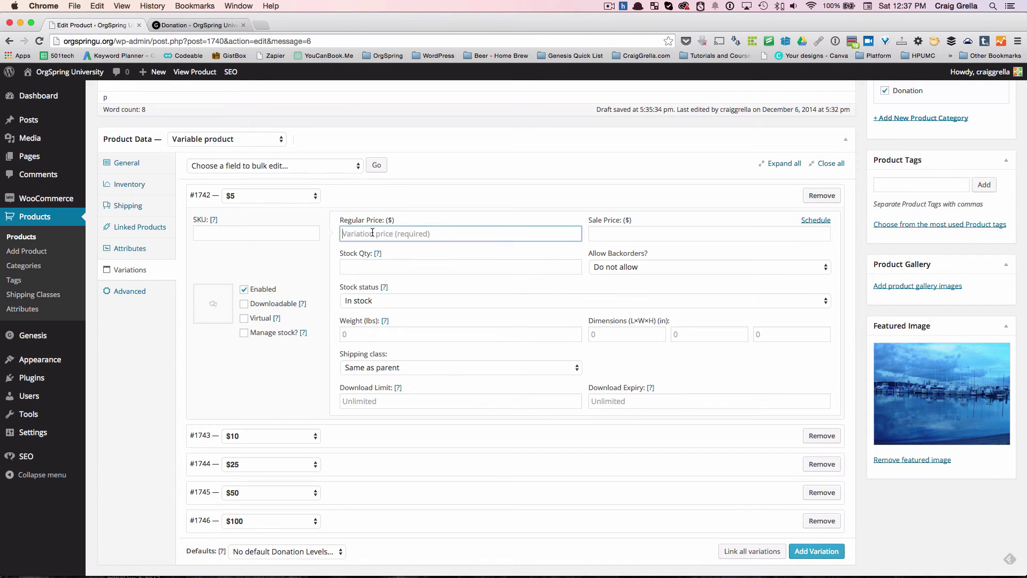
type("5")
left_click(245, 319)
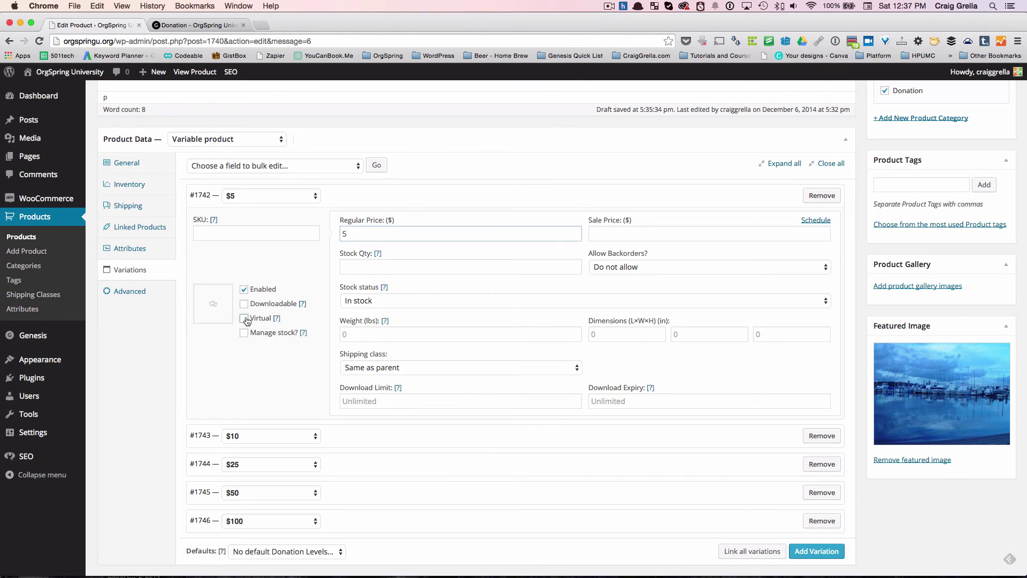
Step: Set the green leaf photo, dsc20050604_133440_34211.jpg, as the $5 variation's image and collapse its details
left_click(213, 300)
left_click(77, 359)
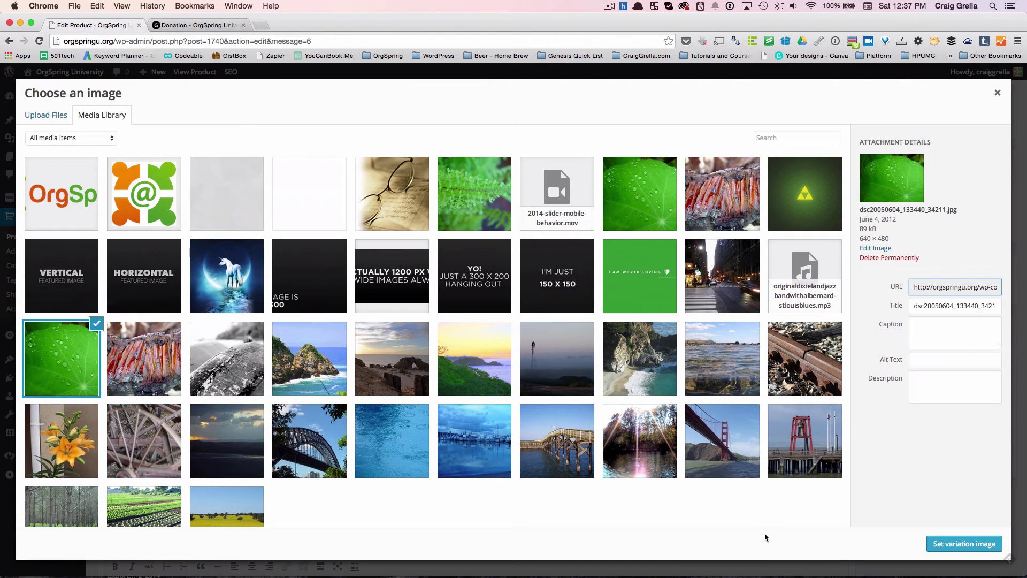
left_click(949, 545)
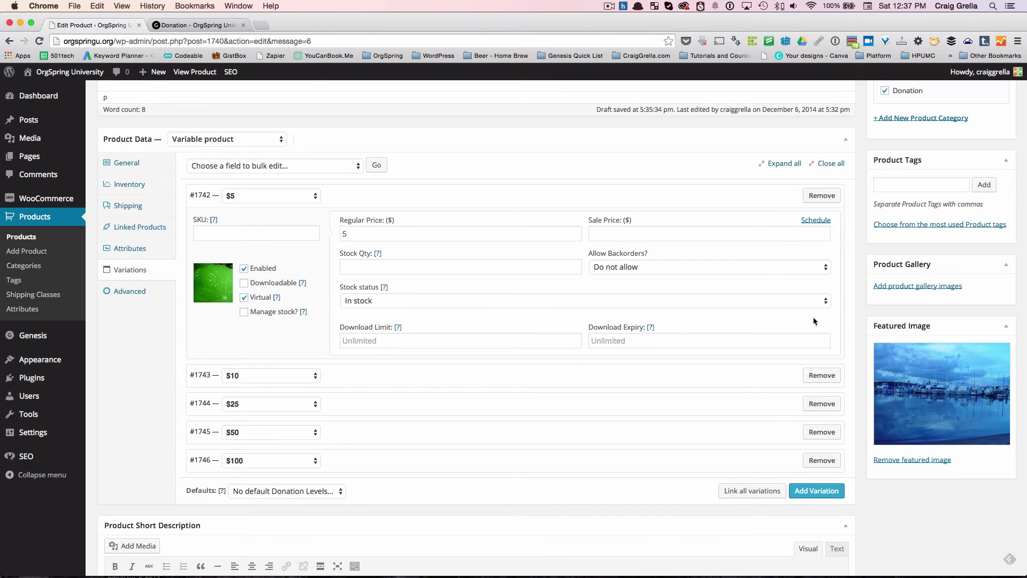
left_click(690, 195)
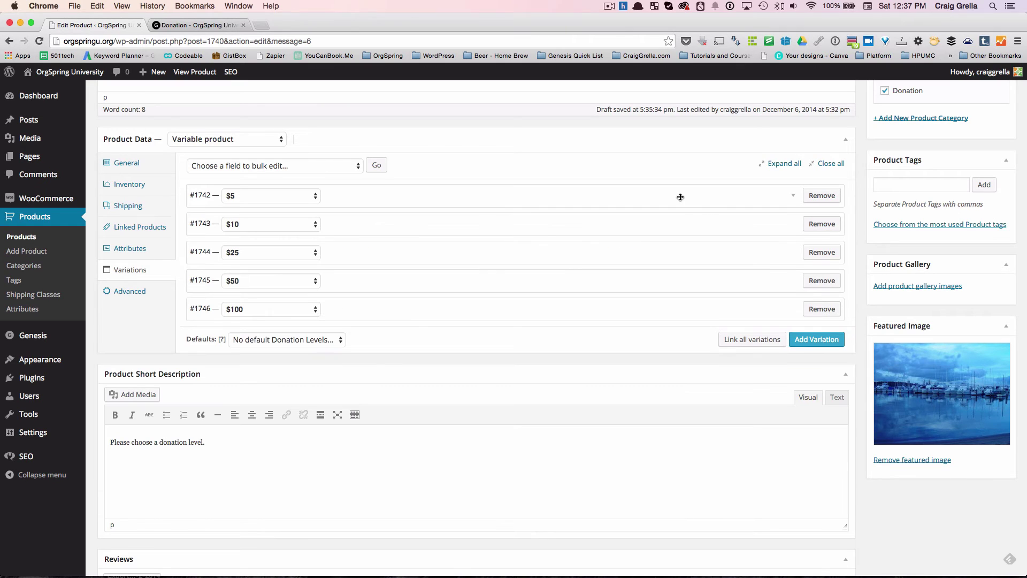
Step: Update the Donation product and switch to its public product page
scroll(816, 243, "up", 10)
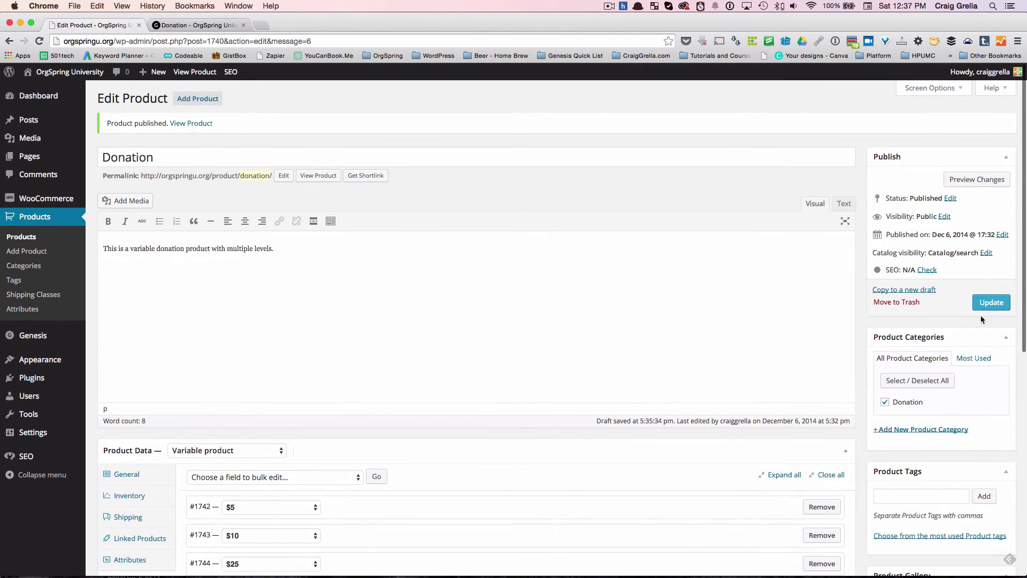
left_click(990, 305)
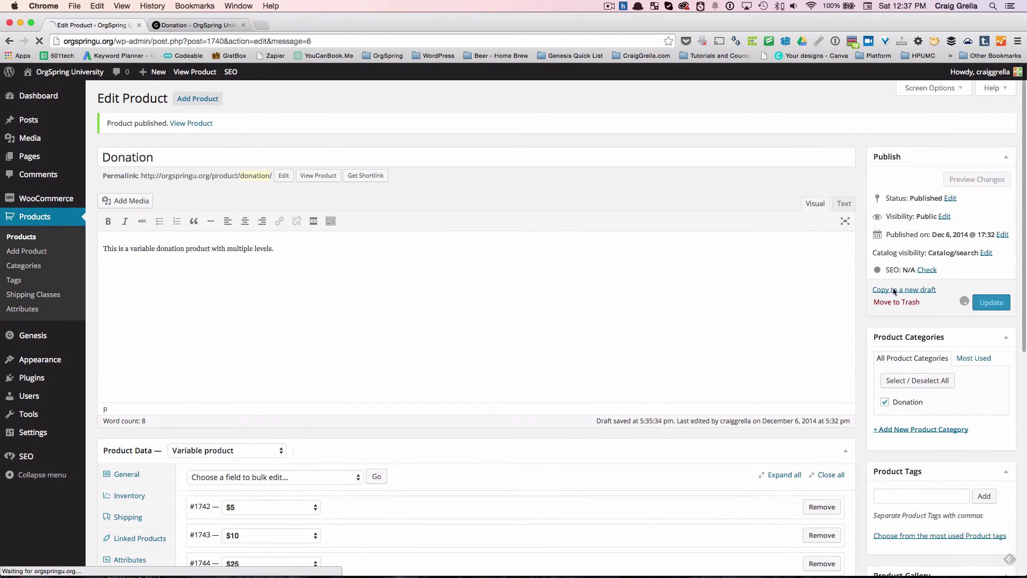
left_click(194, 25)
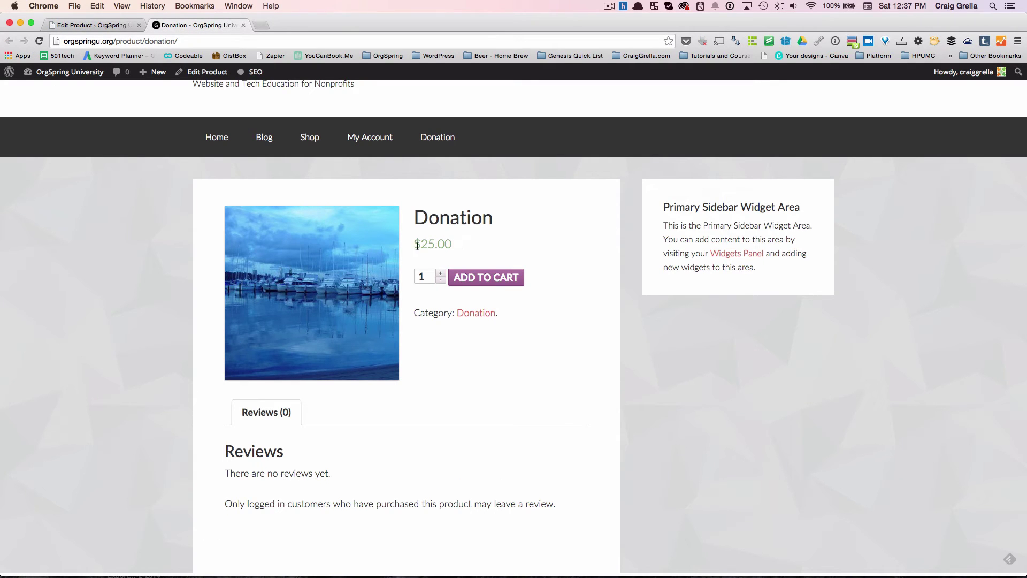
Step: Reload the public Donation product page and review the available donation level choices
left_click(39, 42)
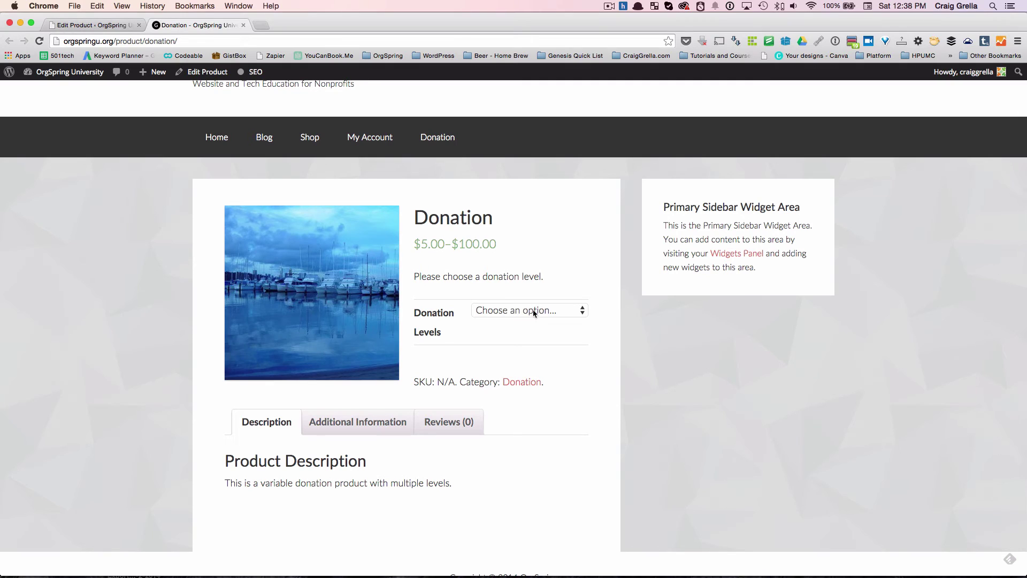
left_click(581, 314)
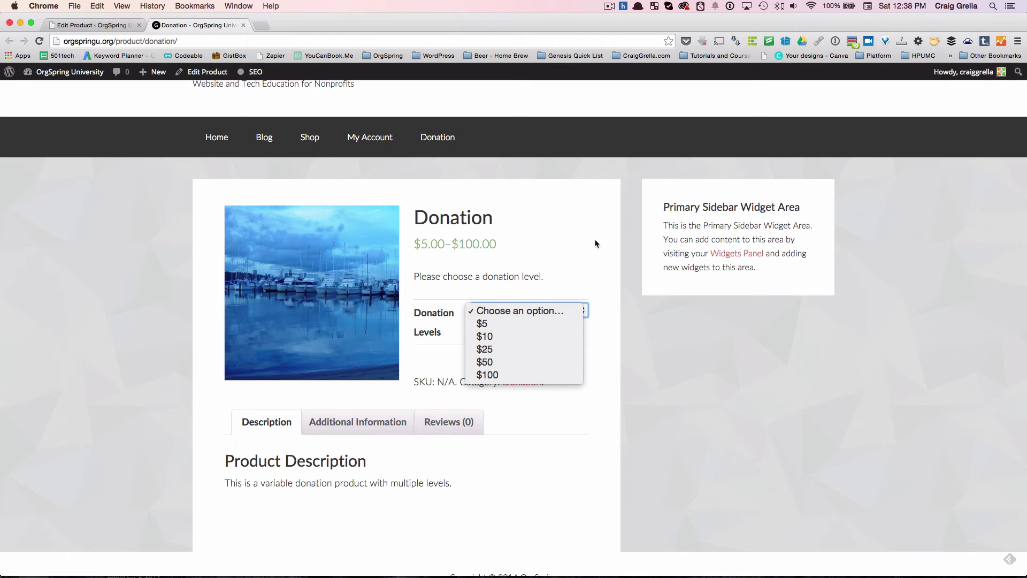
left_click(528, 240)
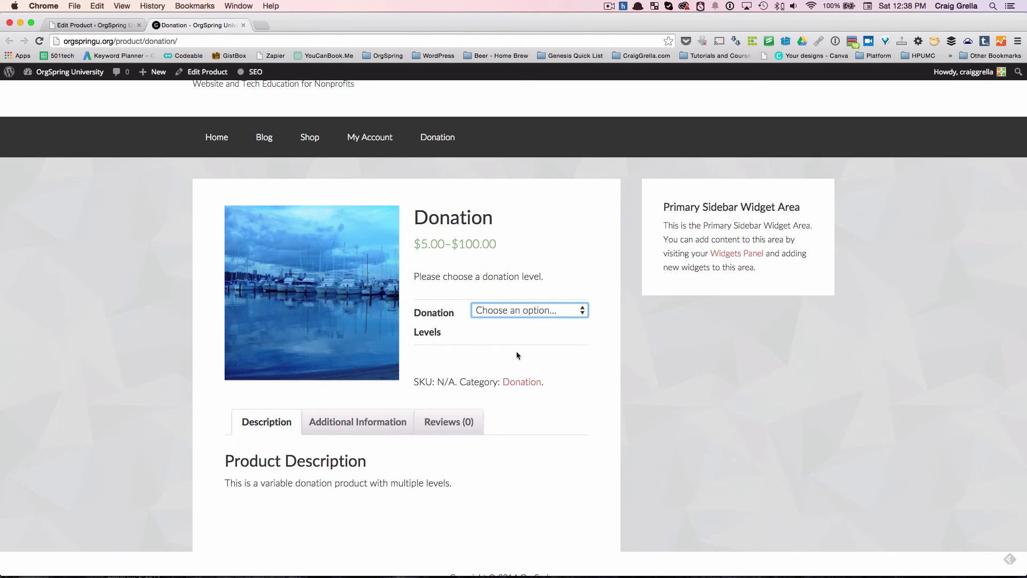
Step: Preview the $25, $100 and $10 donation levels on the product page to check each one's image and price
left_click(526, 311)
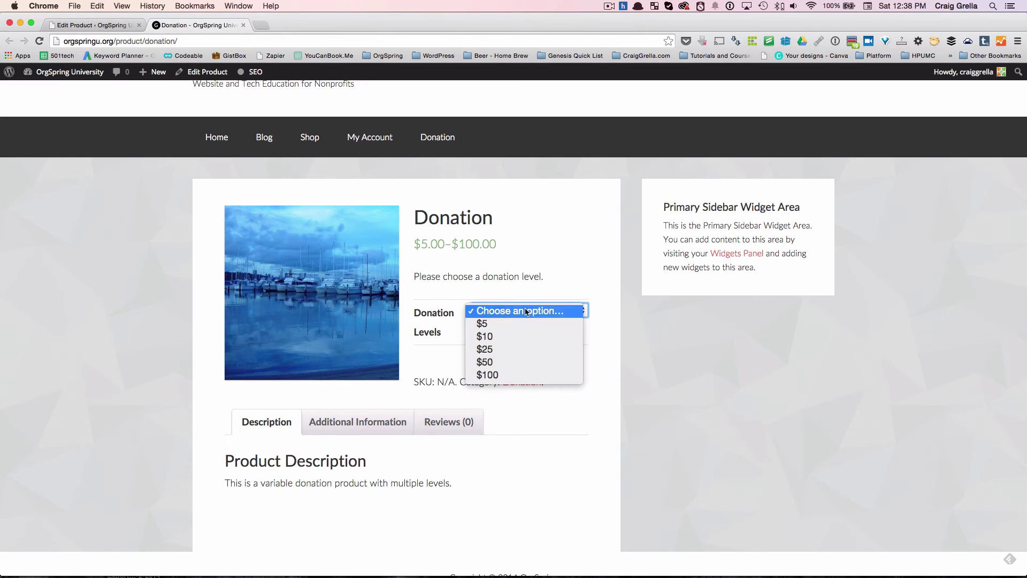
left_click(508, 350)
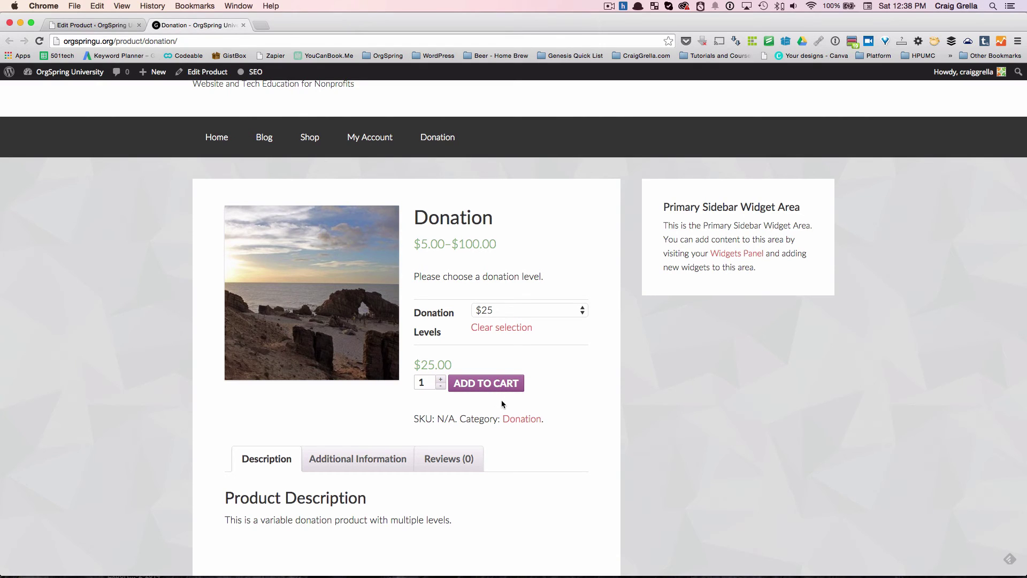
left_click(505, 310)
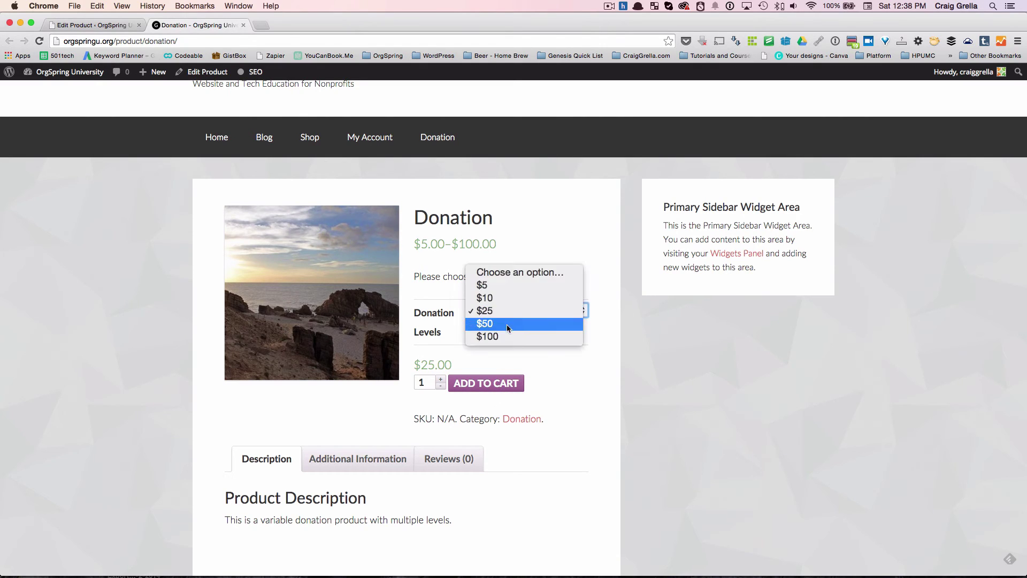
left_click(508, 335)
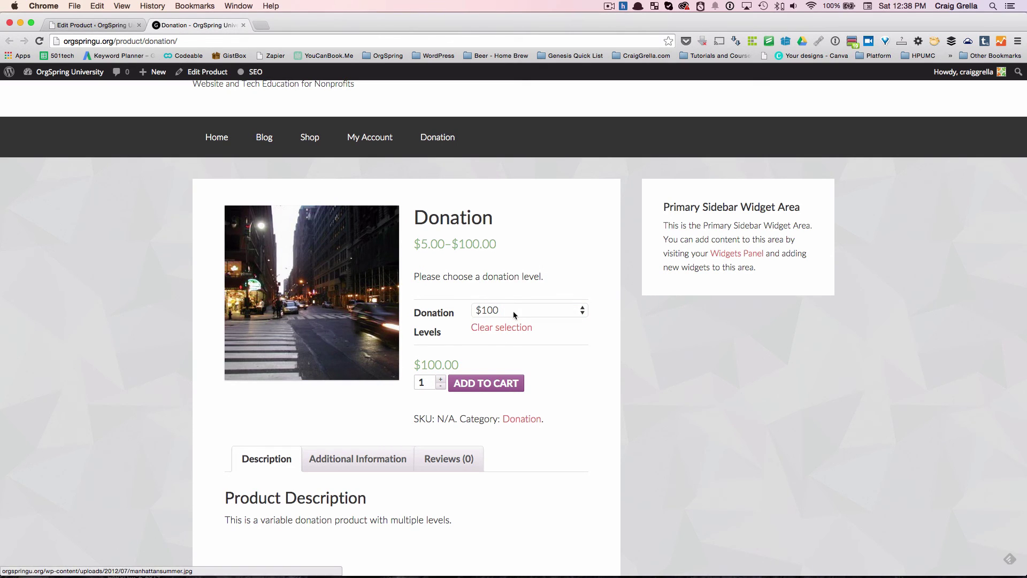
left_click(515, 313)
left_click(488, 272)
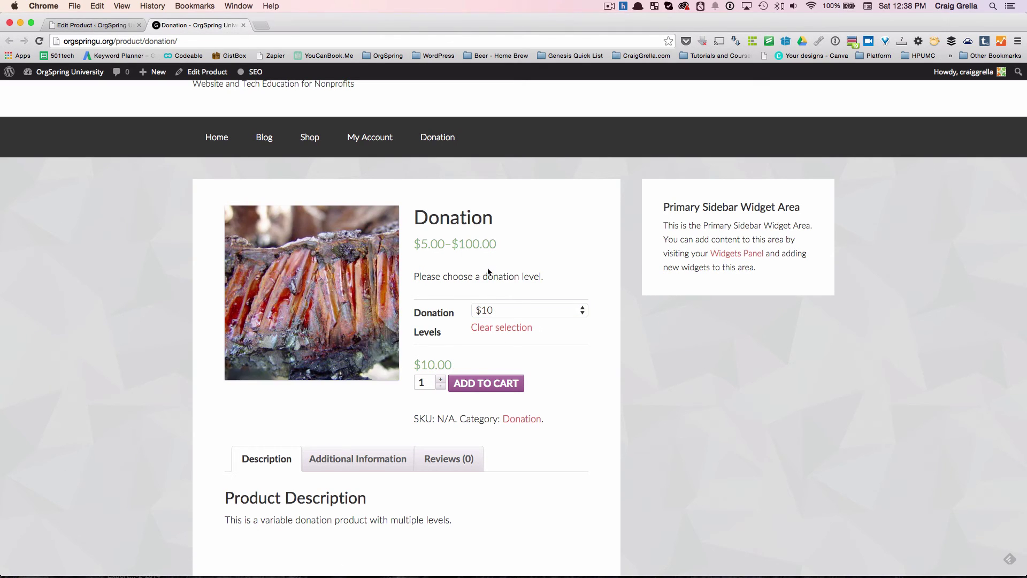
Step: Clear the donation level selection and preview the $5 level's image and price
left_click(513, 328)
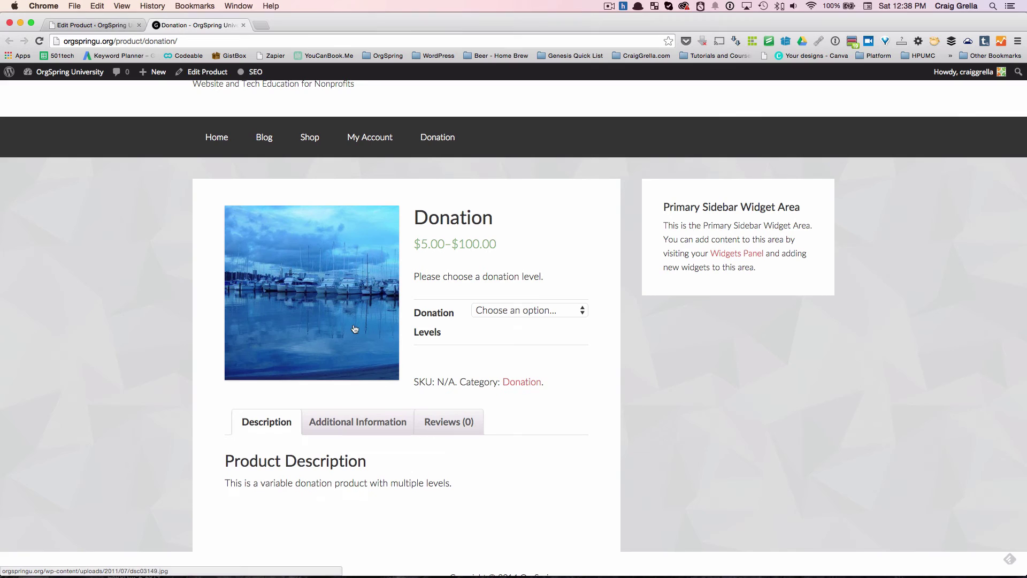
left_click(526, 311)
left_click(492, 324)
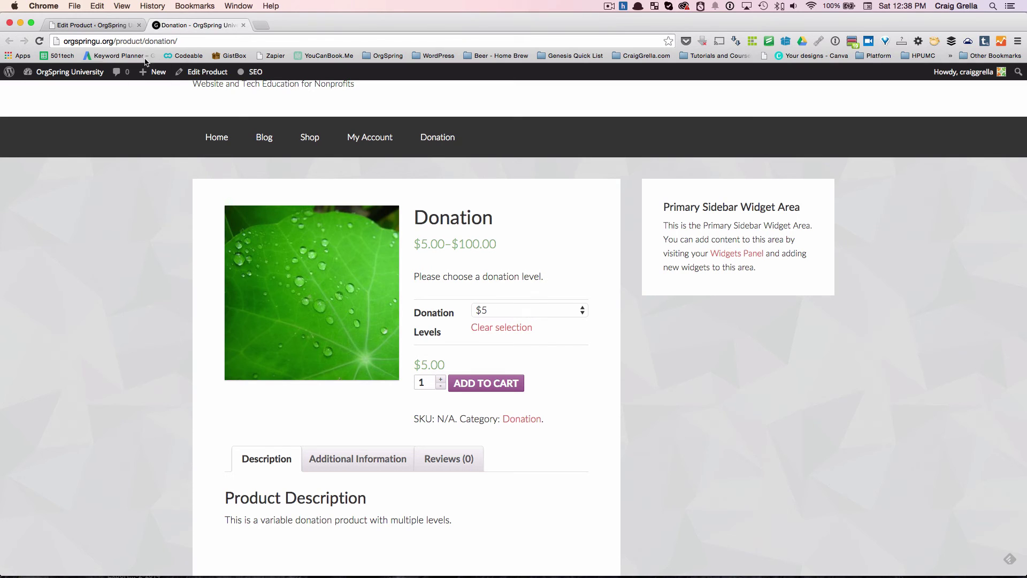
Step: In the product editor, set the Donation Levels values to Friend - $5 | Donor - $10 | Contributor - $25 | Benefactor - $50 | Major - $100 and save the attributes
left_click(100, 26)
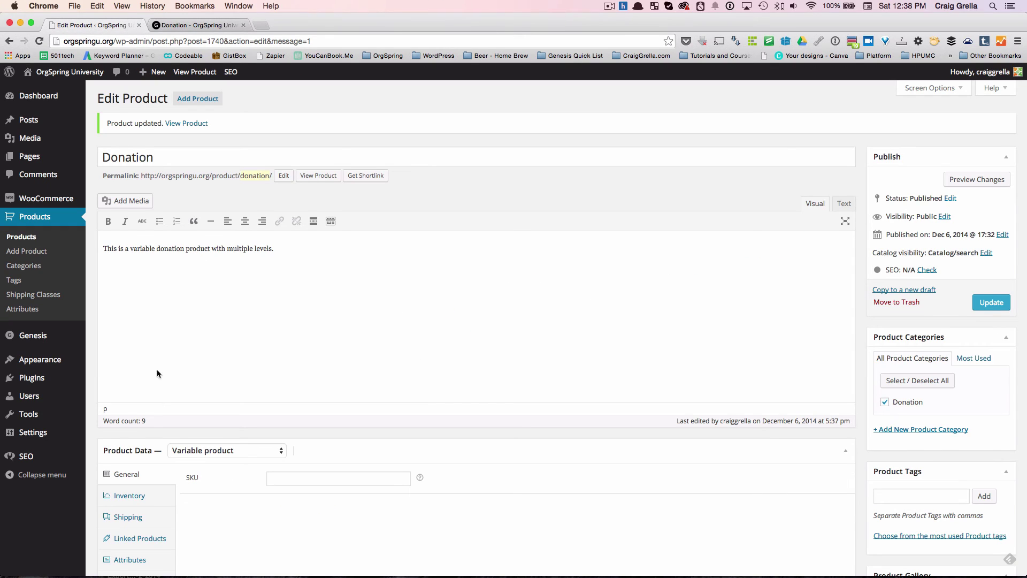
scroll(158, 373, "down", 5)
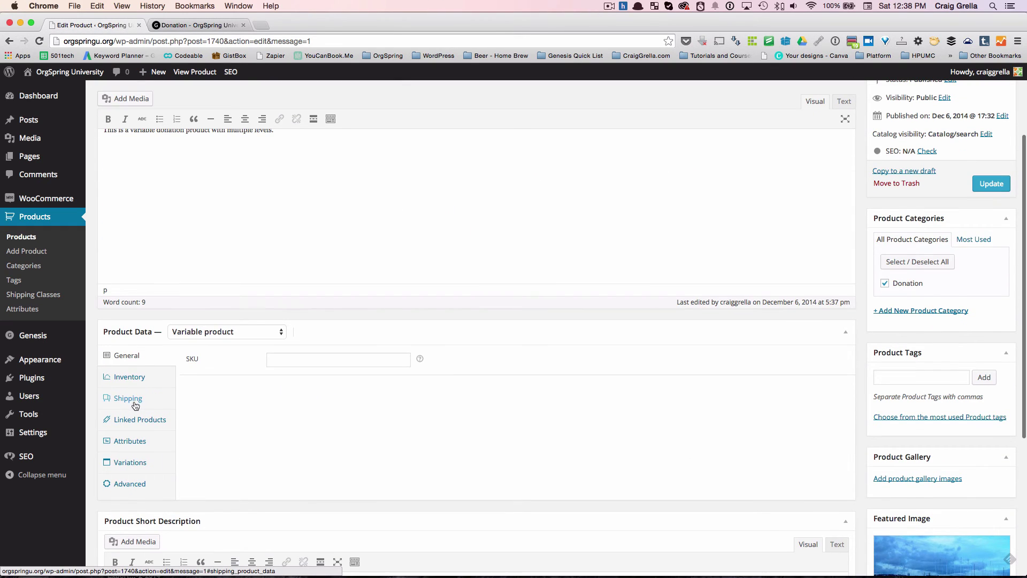
left_click(131, 441)
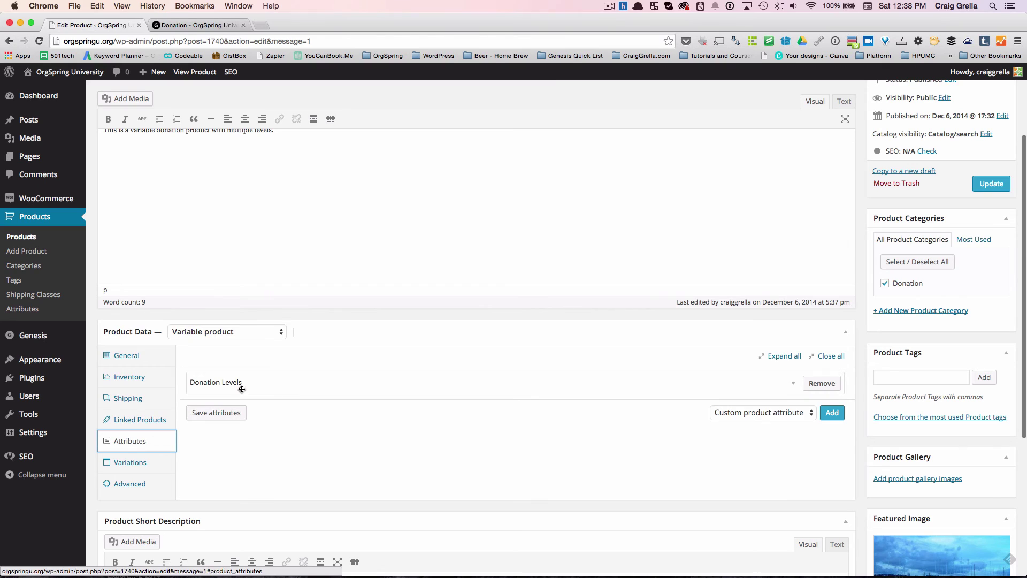
left_click(297, 383)
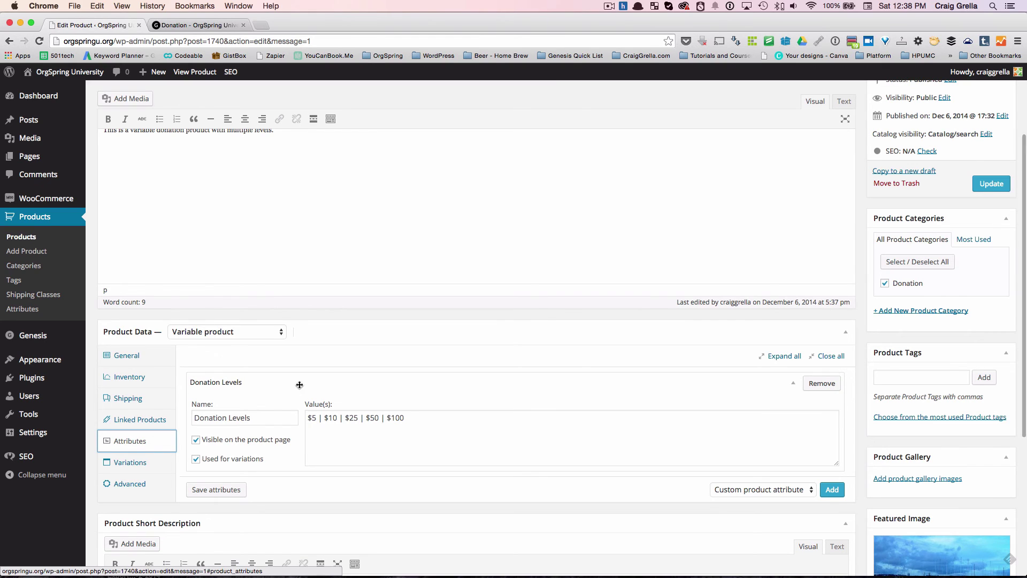
left_click(309, 418)
type("Friend - $5 | ")
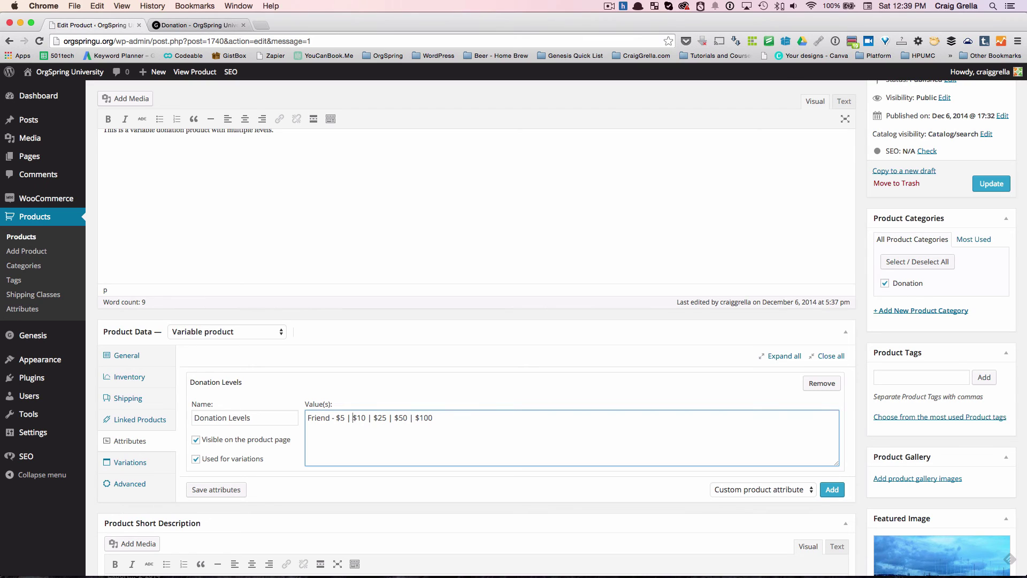
type("Donor - $10 | Contributor - $25 | ")
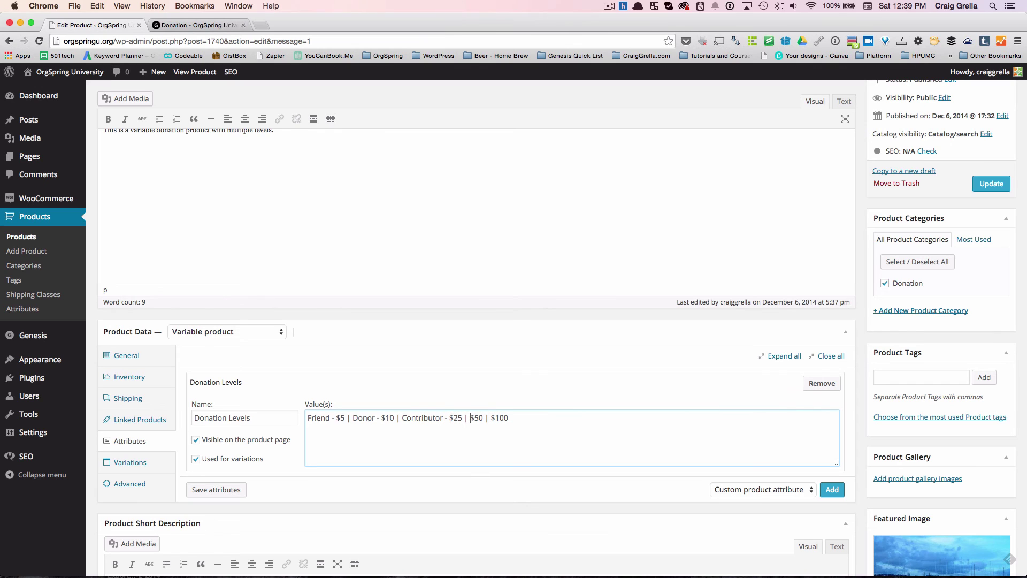
type("Benefactor - $50 | Major -")
left_click(216, 489)
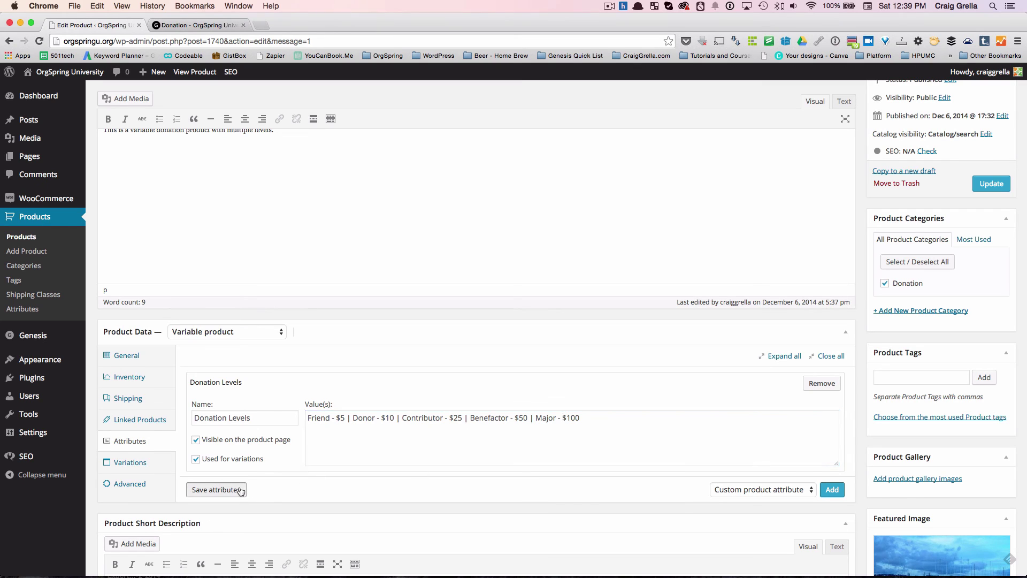
Step: Show the product's variations and collapse the details of all five
left_click(138, 462)
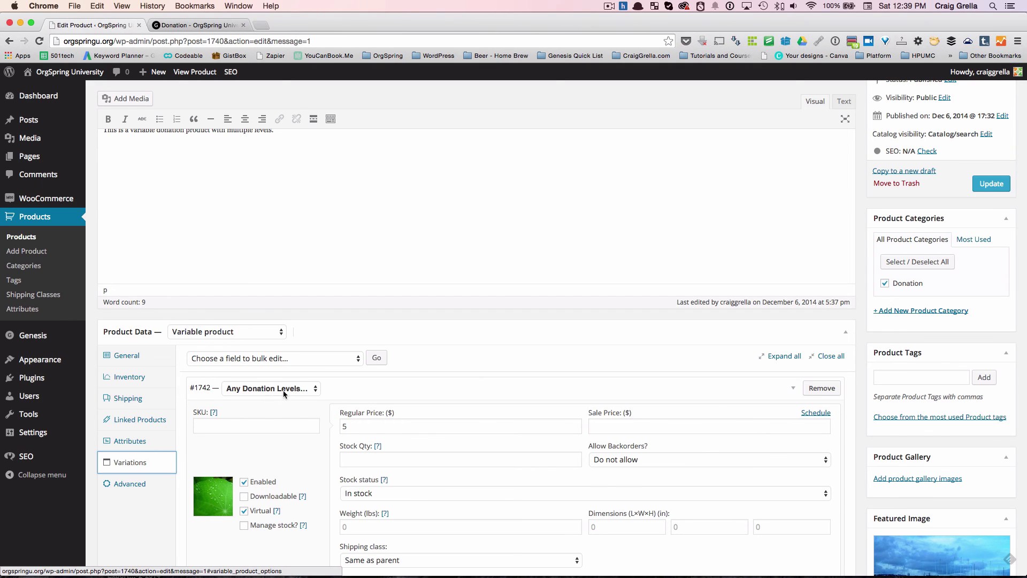
left_click(381, 394)
left_click(381, 394)
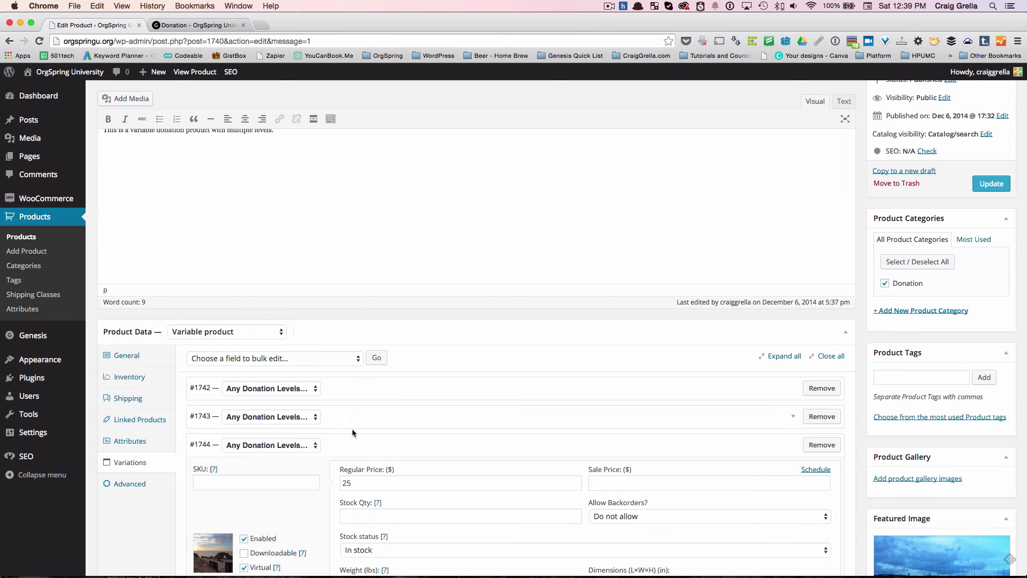
left_click(362, 434)
scroll(362, 433, "down", 2)
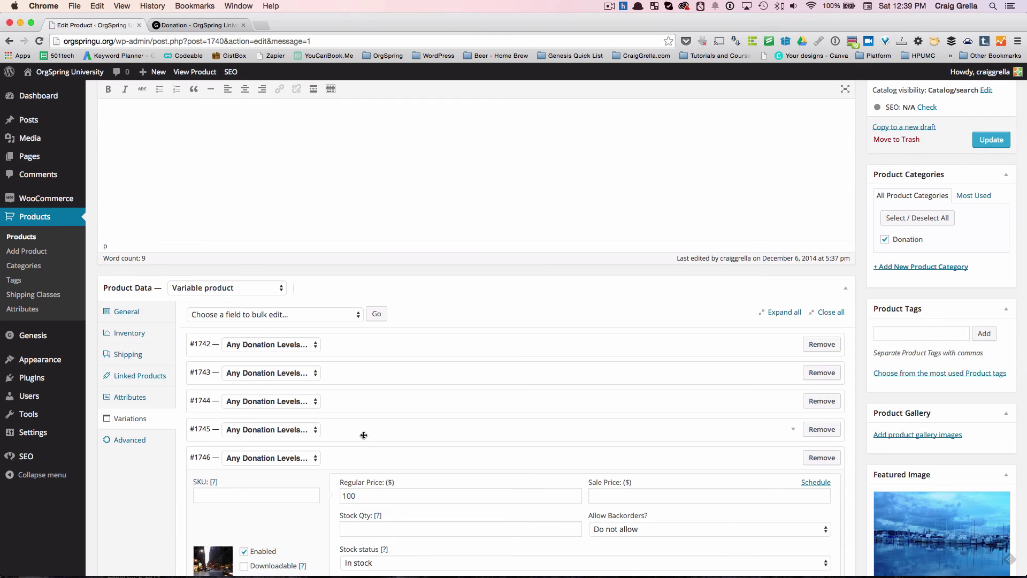
left_click(360, 455)
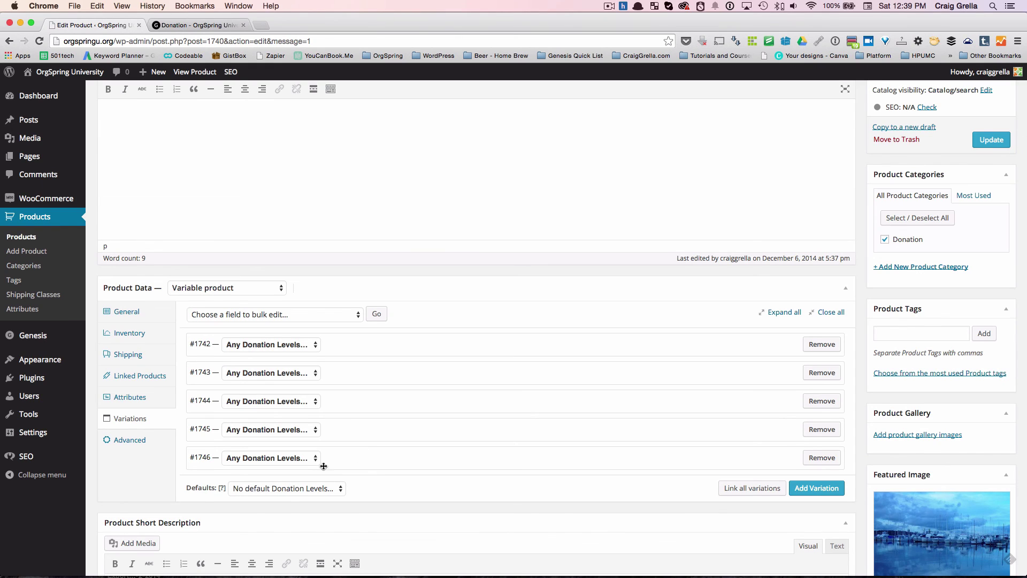
Step: Assign the Friend - $5 level to the first variation and Donor - $10 to the second
left_click(289, 347)
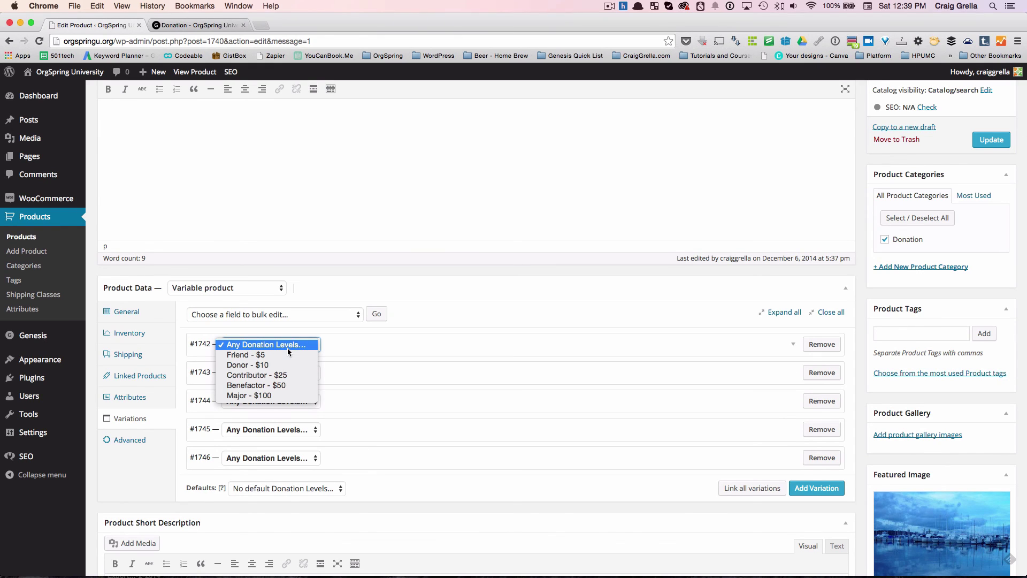
left_click(289, 347)
left_click(288, 347)
left_click(288, 355)
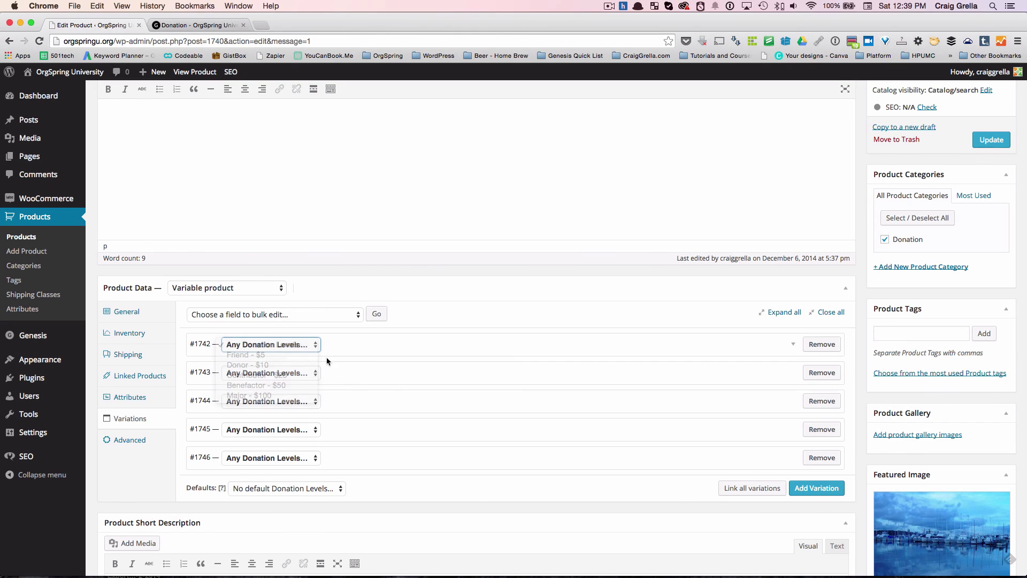
left_click(298, 375)
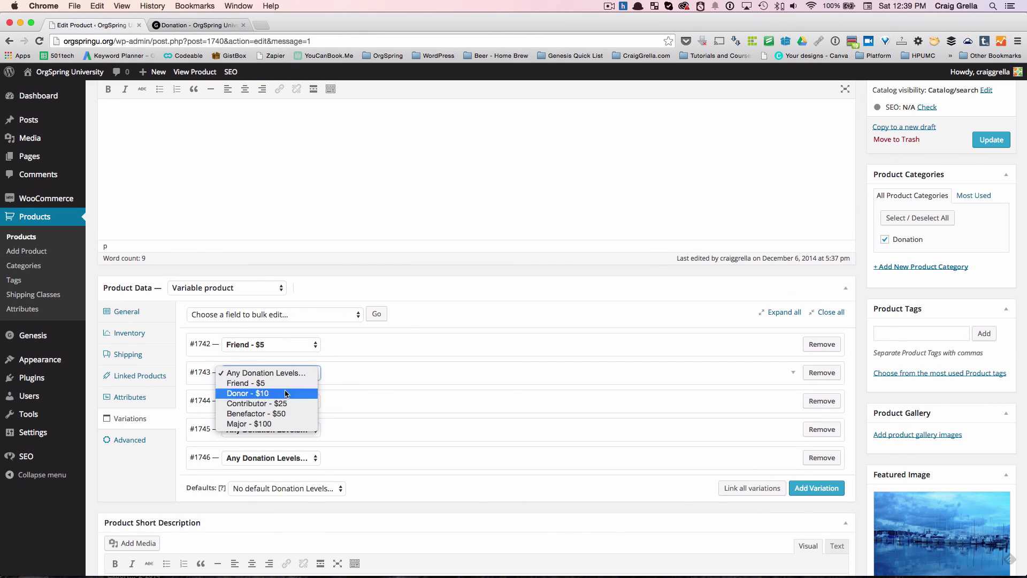
left_click(276, 393)
Step: Assign Contributor - $25, Benefactor - $50 and Major - $100 to the third, fourth and fifth variations and update the product
left_click(273, 400)
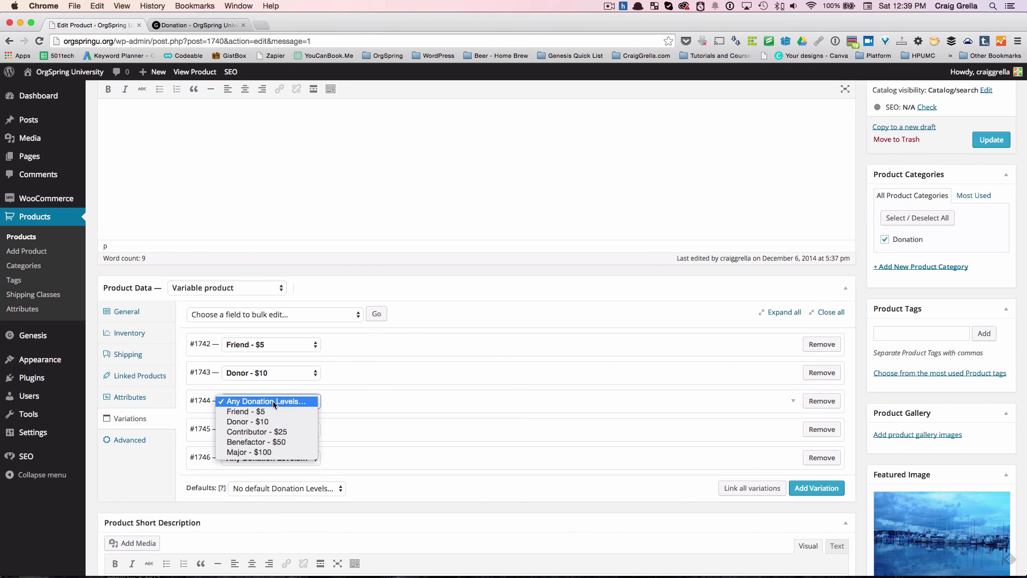
left_click(265, 432)
left_click(264, 430)
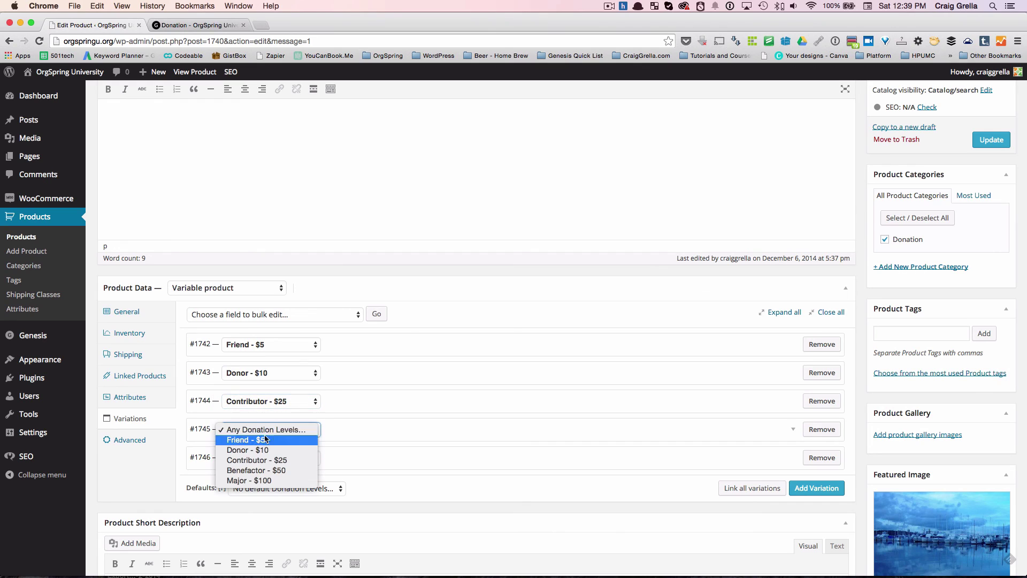
left_click(258, 470)
left_click(258, 459)
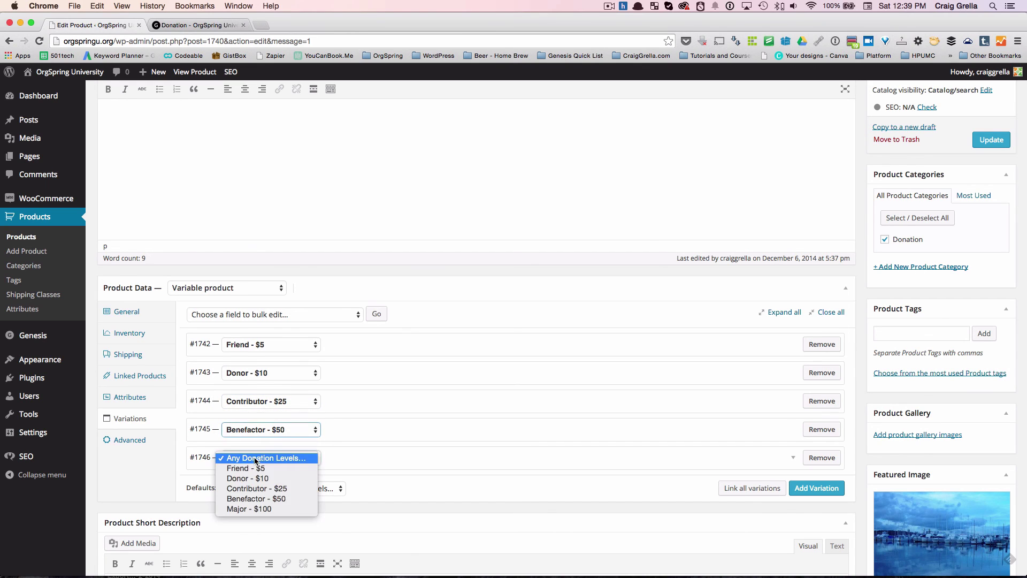
left_click(250, 510)
left_click(993, 141)
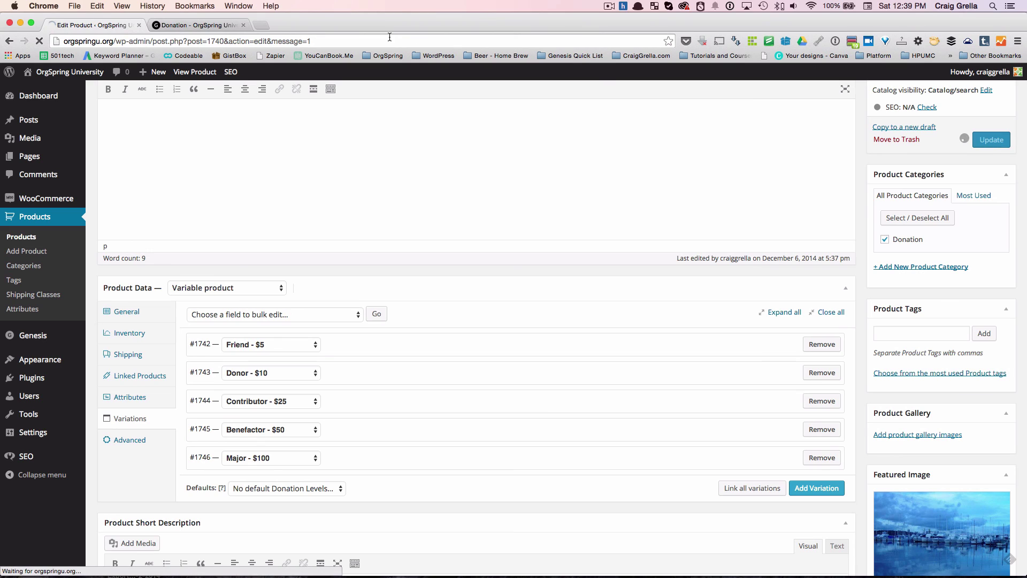
Step: Reload the public Donation page and review the renamed donation level choices
left_click(192, 26)
left_click(40, 41)
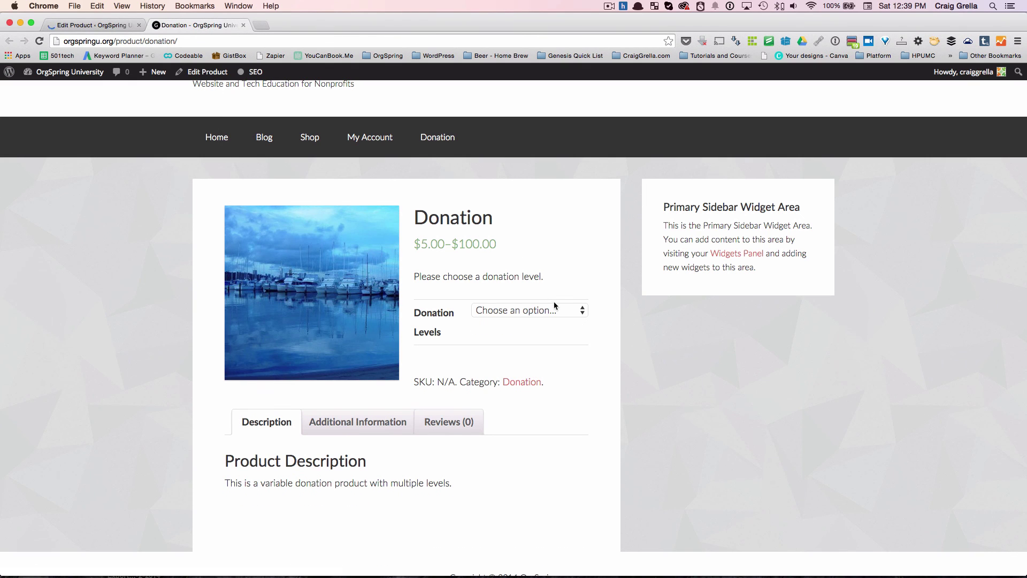
left_click(554, 306)
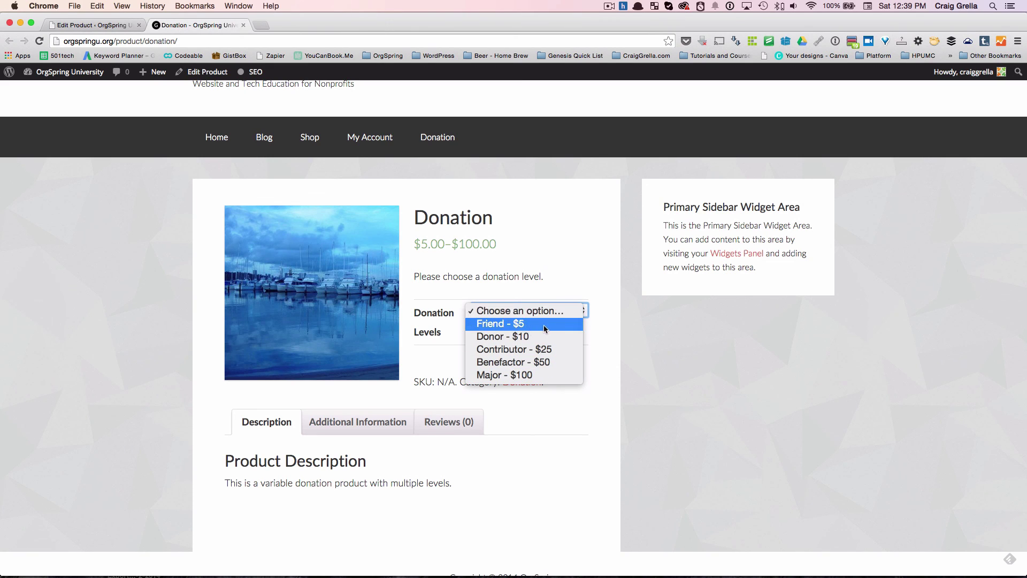
left_click(523, 223)
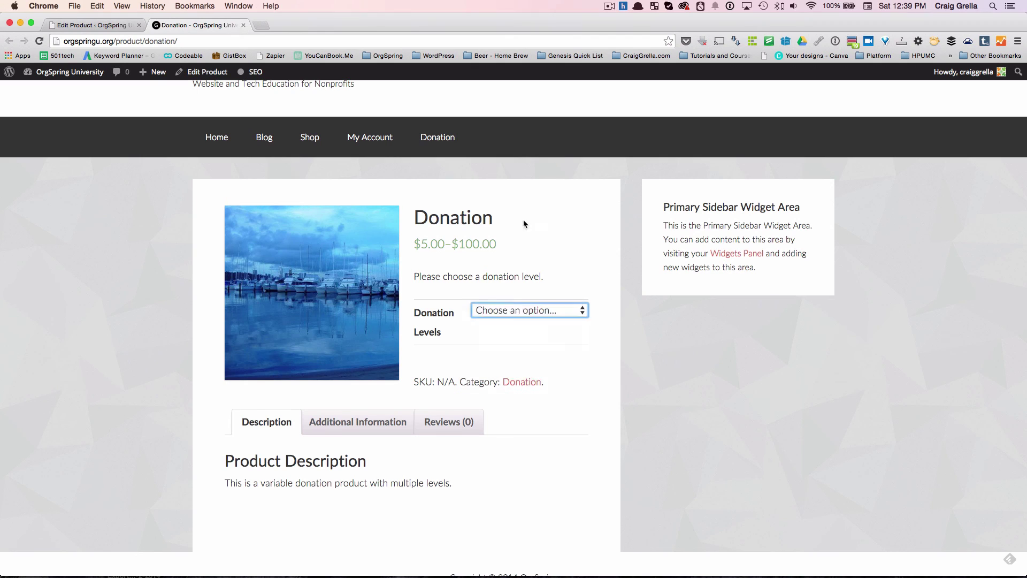